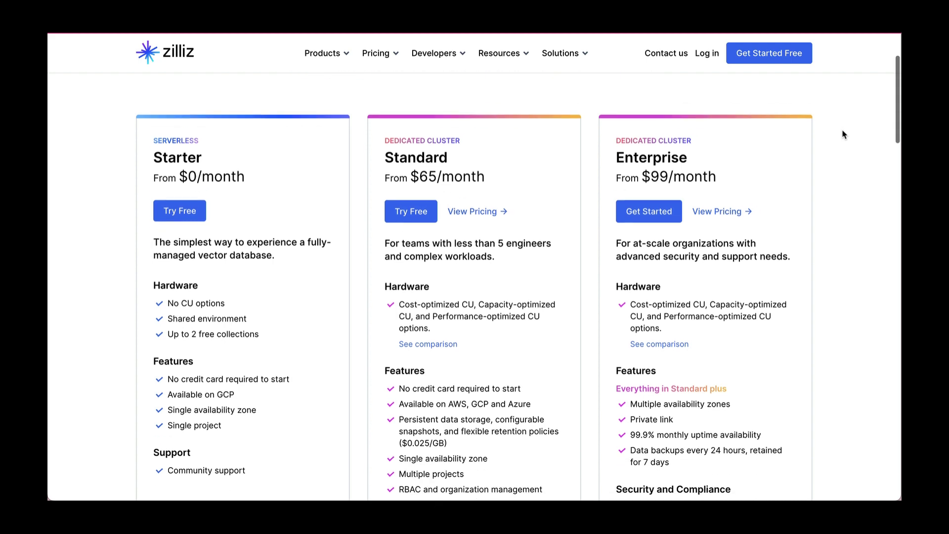
Step: Compare the hardware, features, security and support listed for the Starter, Standard and Enterprise pricing plans
scroll(843, 134, down, 2)
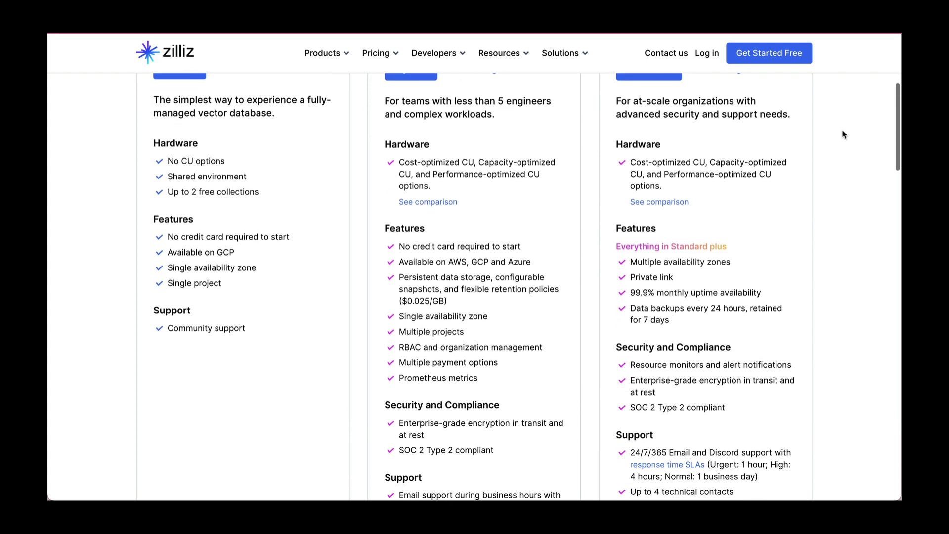
scroll(843, 134, down, 1)
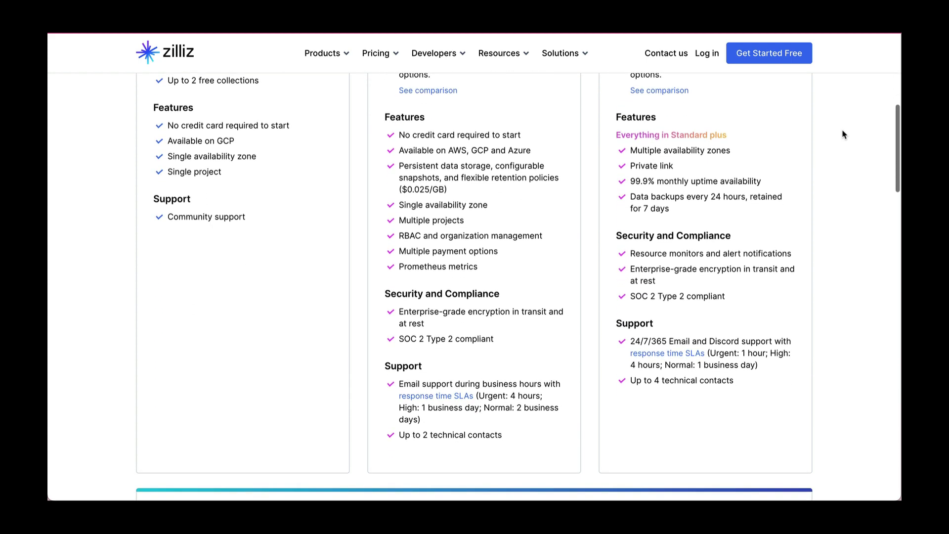
scroll(843, 134, up, 4)
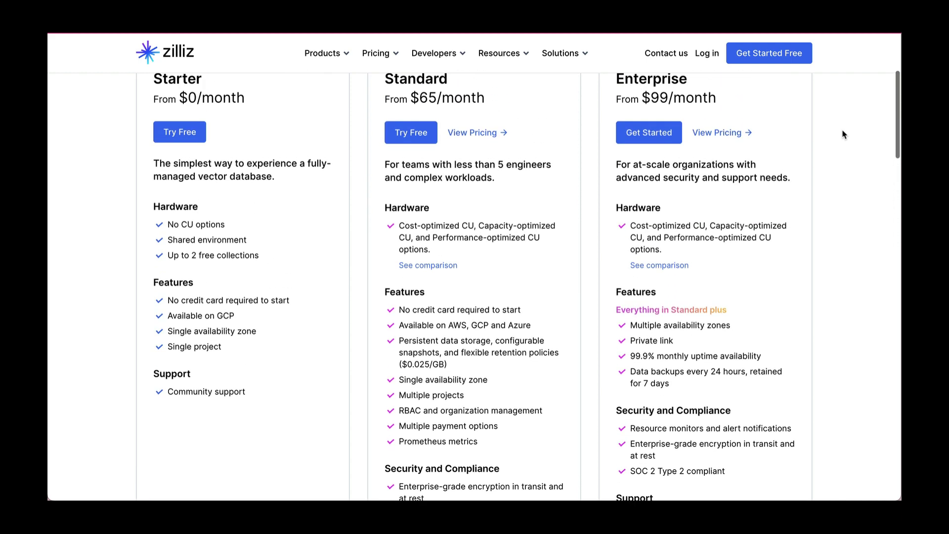
scroll(843, 135, up, 3)
scroll(843, 135, up, 1)
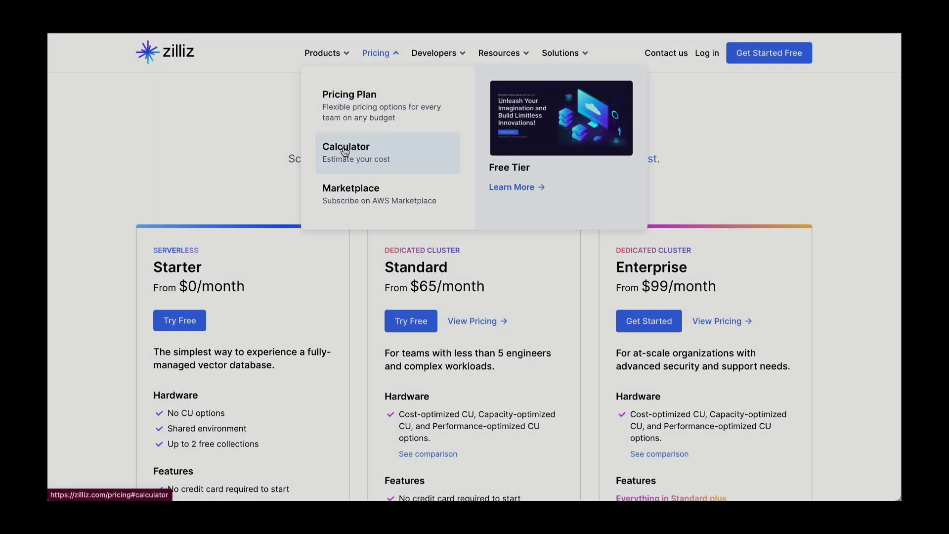
Step: Open the pricing calculator and choose Capacity-optimized CU with the Enterprise pricing plan
click(345, 152)
scroll(816, 198, down, 1)
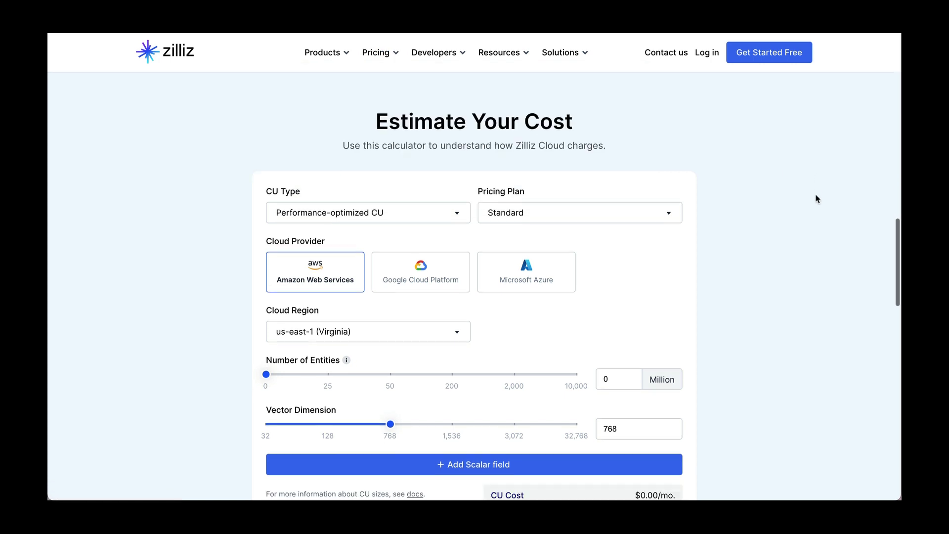
click(352, 168)
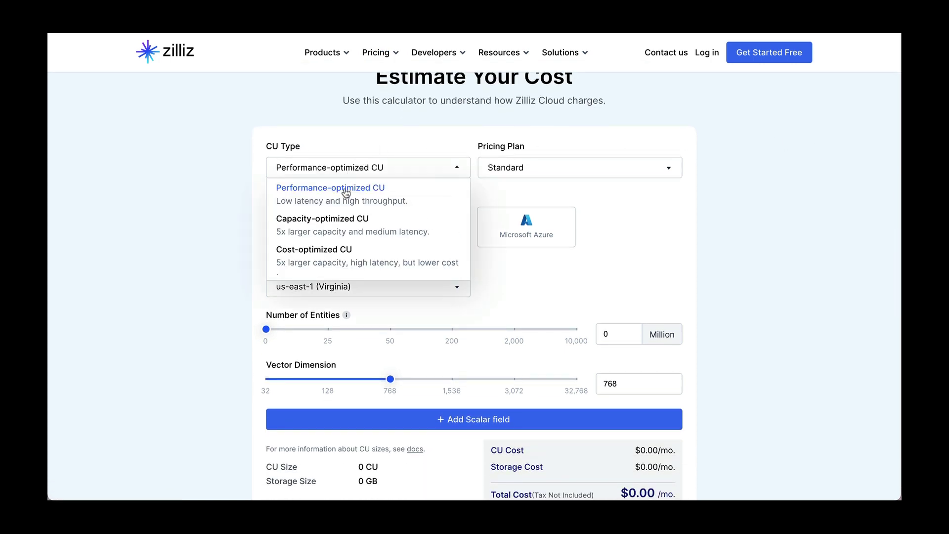
click(320, 222)
click(506, 173)
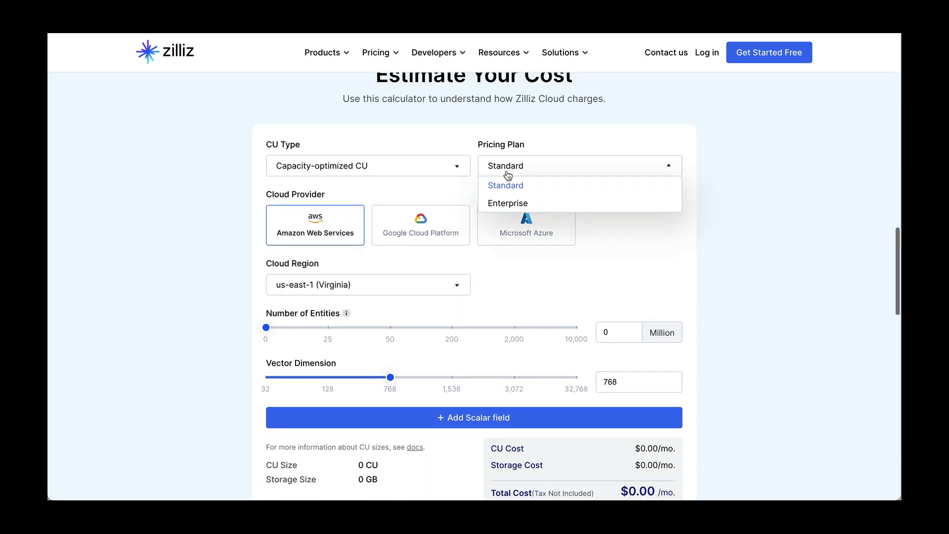
click(502, 205)
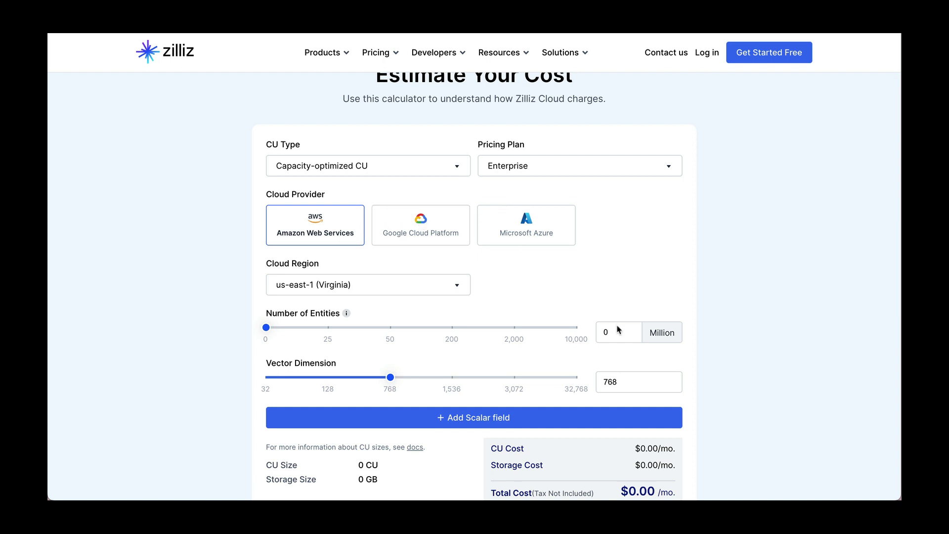
Step: Set the number of entities to 15 million and select Google Cloud Platform as the cloud provider
double_click(603, 334)
text(15)
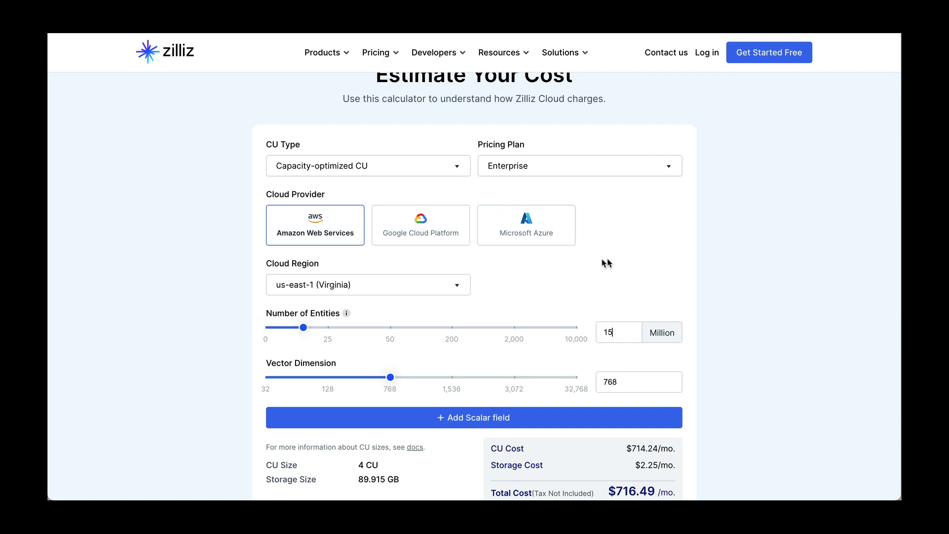
click(390, 219)
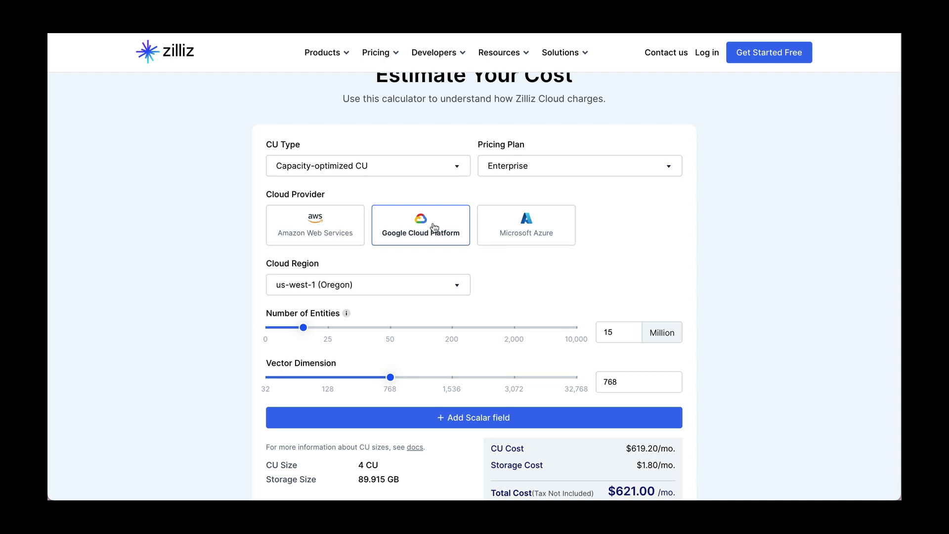
Step: Set the vector dimension to 1,536 and switch the cloud provider to Amazon Web Services
scroll(790, 257, down, 2)
drag(617, 321, 588, 321)
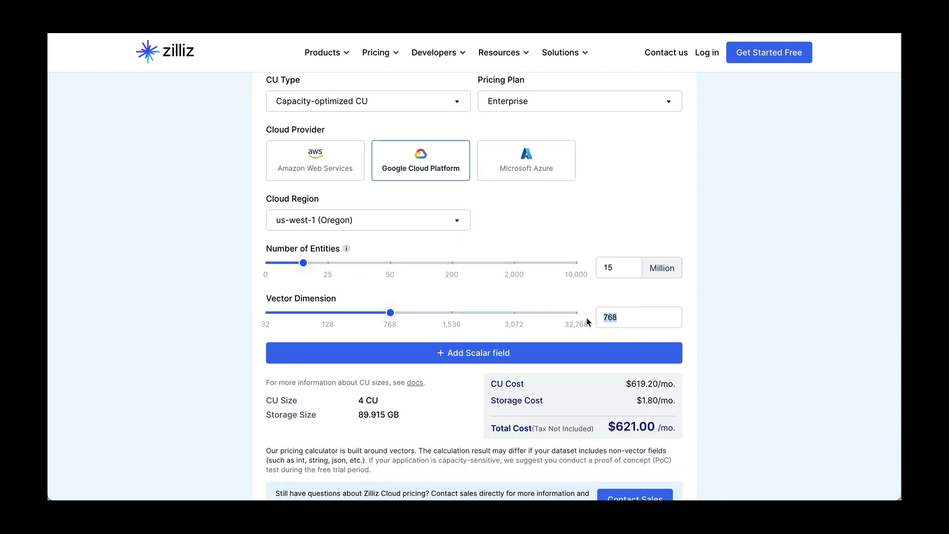
text(1,536)
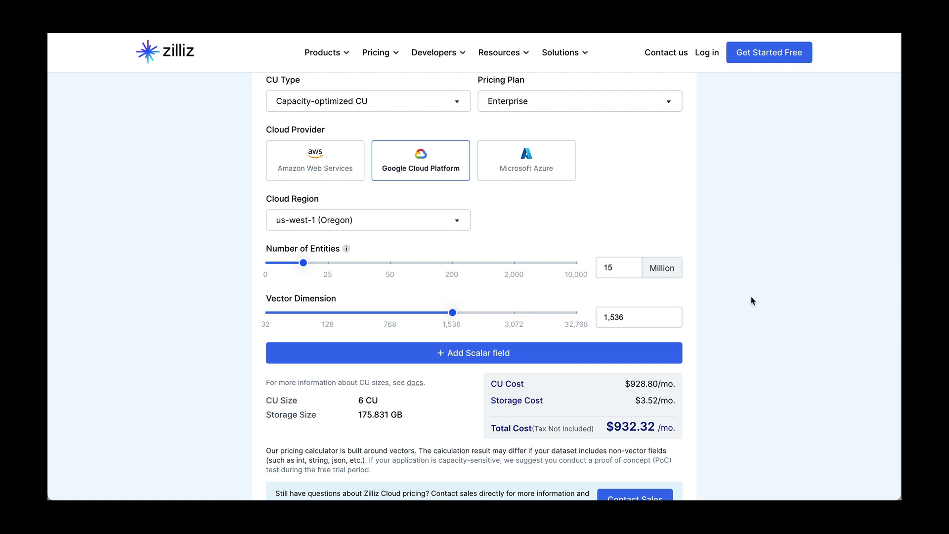
click(314, 157)
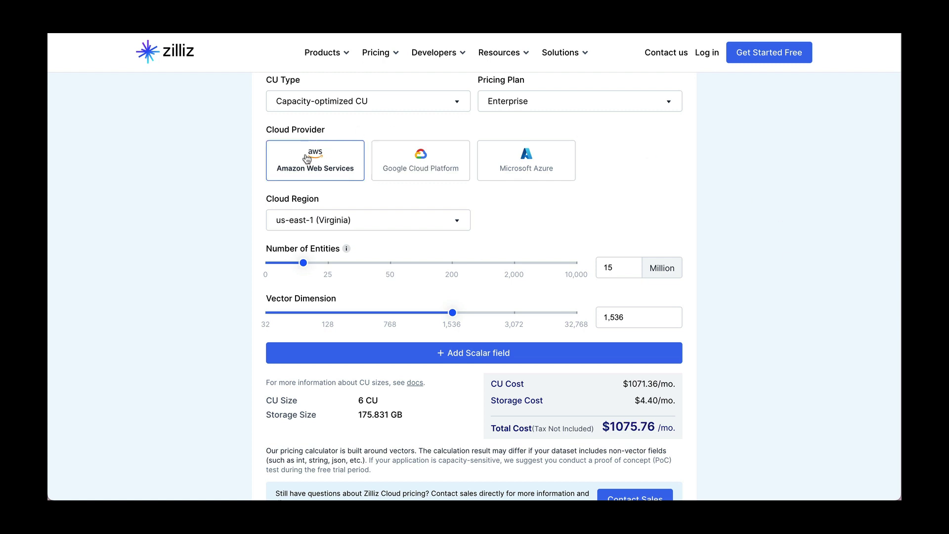
scroll(732, 188, up, 2)
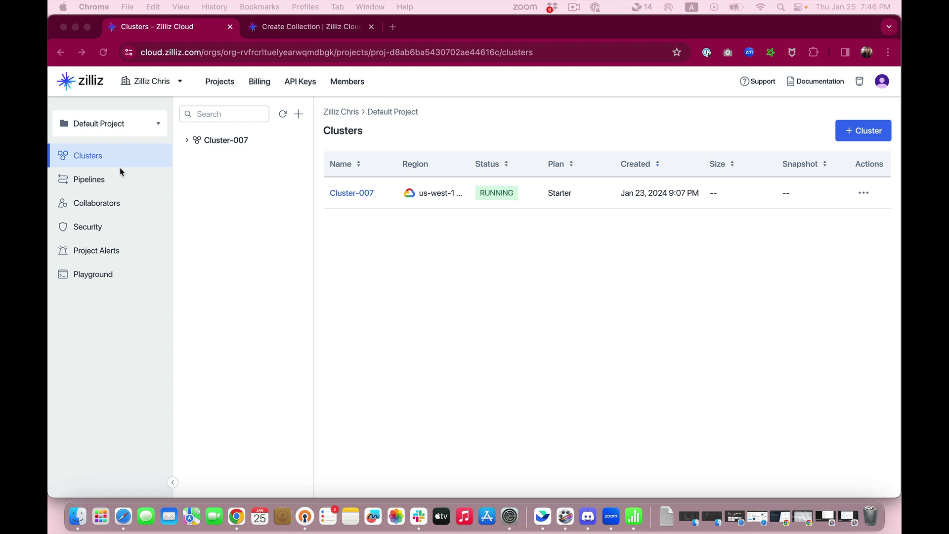
Step: Review the Default Project's pipelines, collaborators, IP address and private link security, project alerts and API playground pages
click(143, 185)
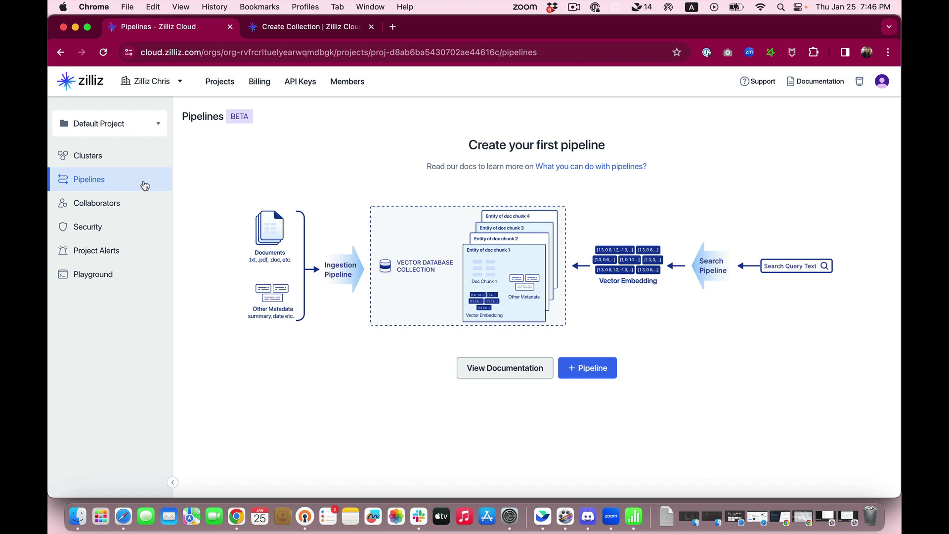
click(145, 207)
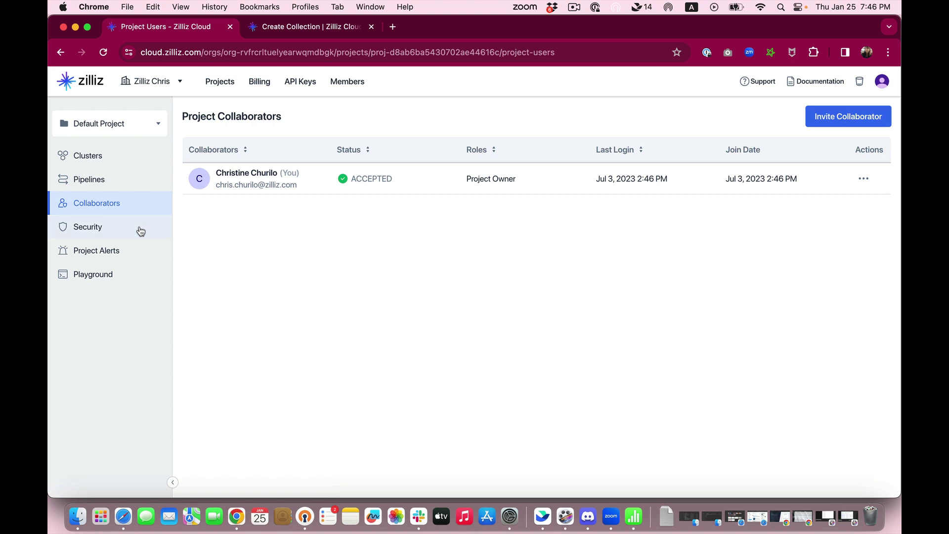
click(139, 230)
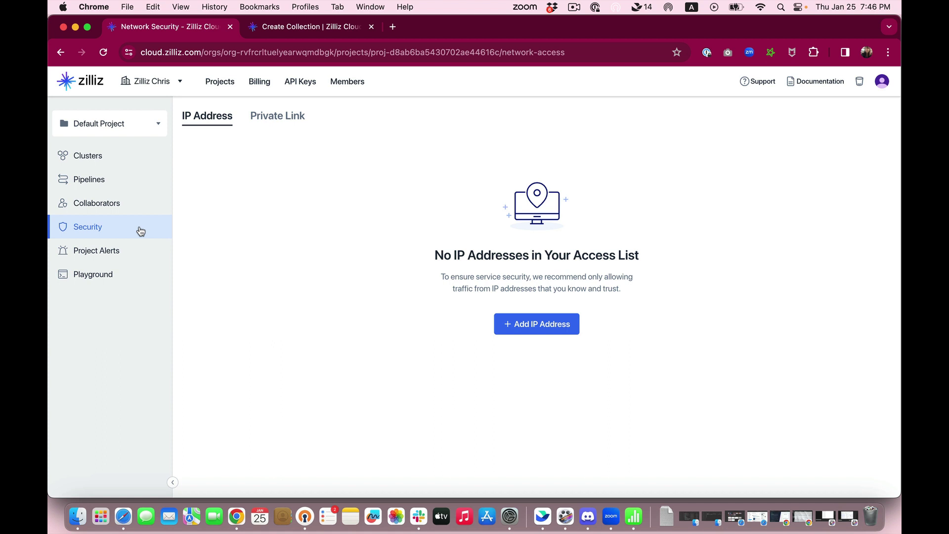
click(283, 117)
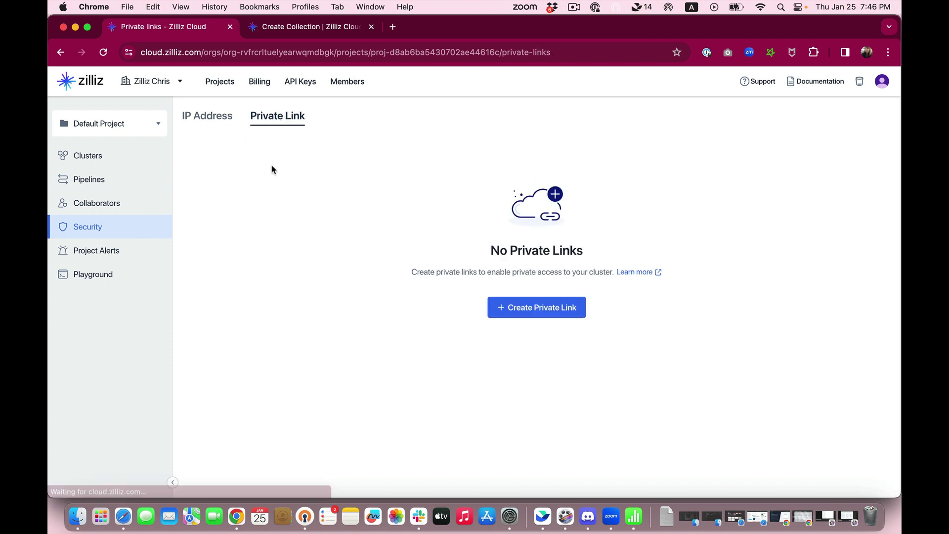
click(146, 252)
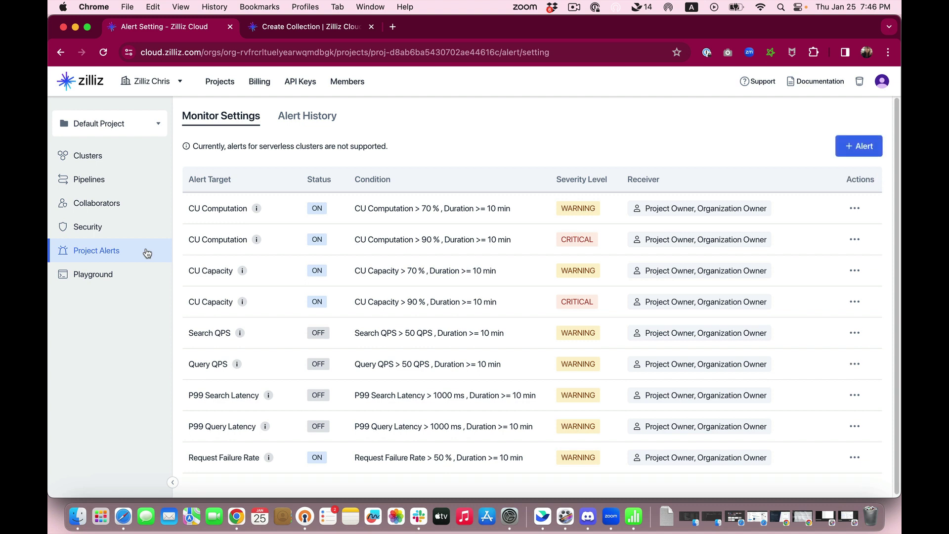
click(144, 280)
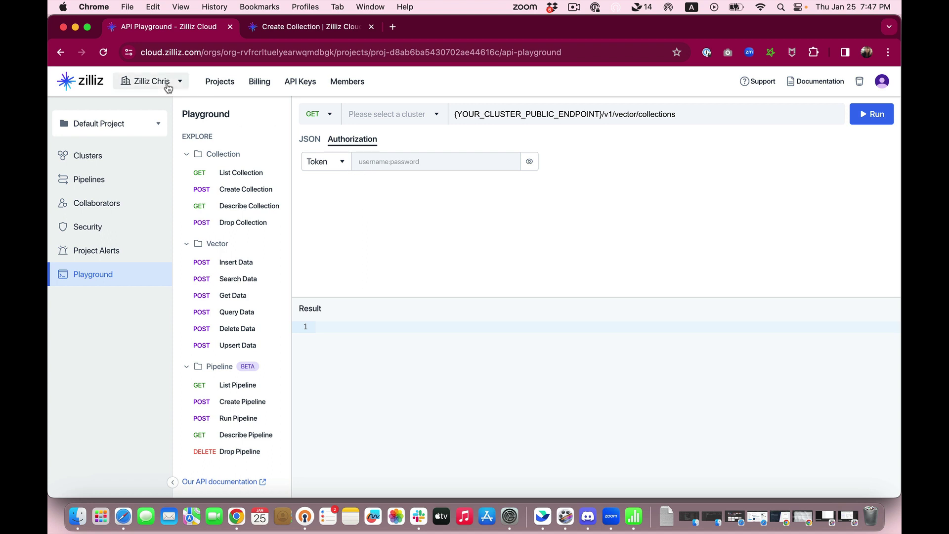
Step: Review the organization's projects, billing overview, usage and invoices, API keys and members
click(221, 82)
click(262, 84)
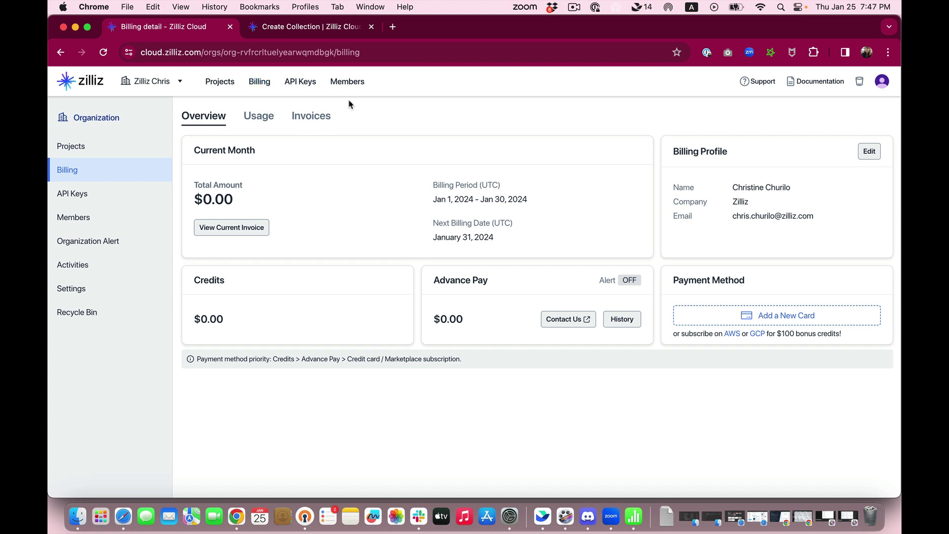
click(264, 118)
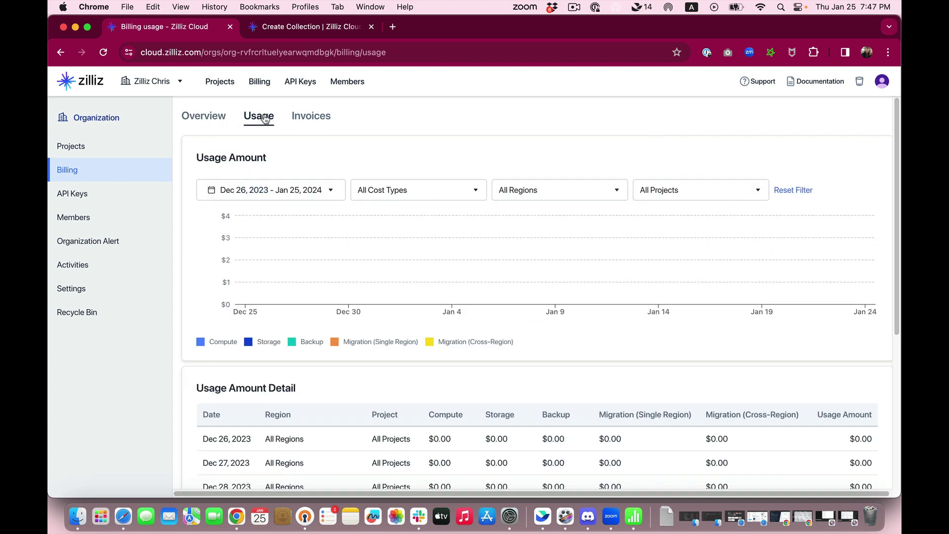
click(311, 119)
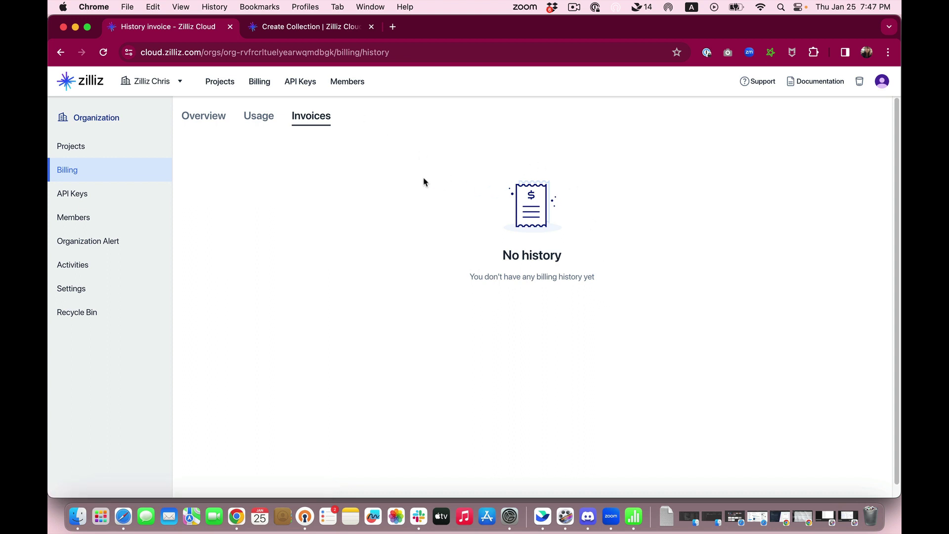
click(302, 82)
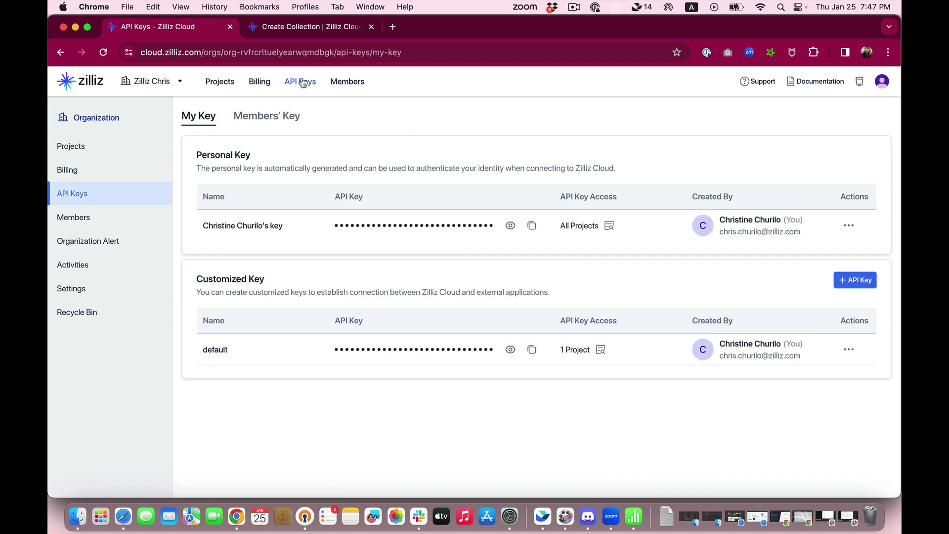
click(346, 81)
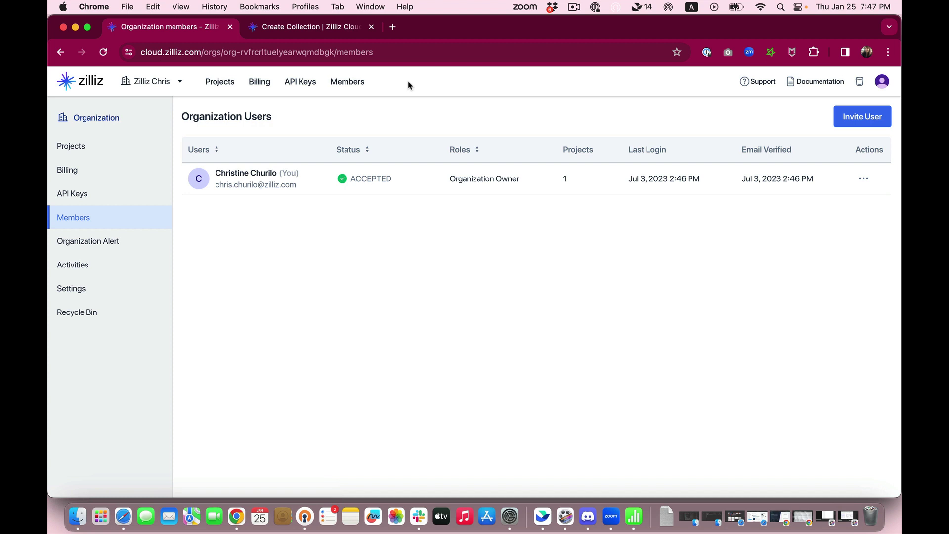
Step: Open the medium_articles collection in Cluster-007 of the Default Project and preview its data
click(86, 148)
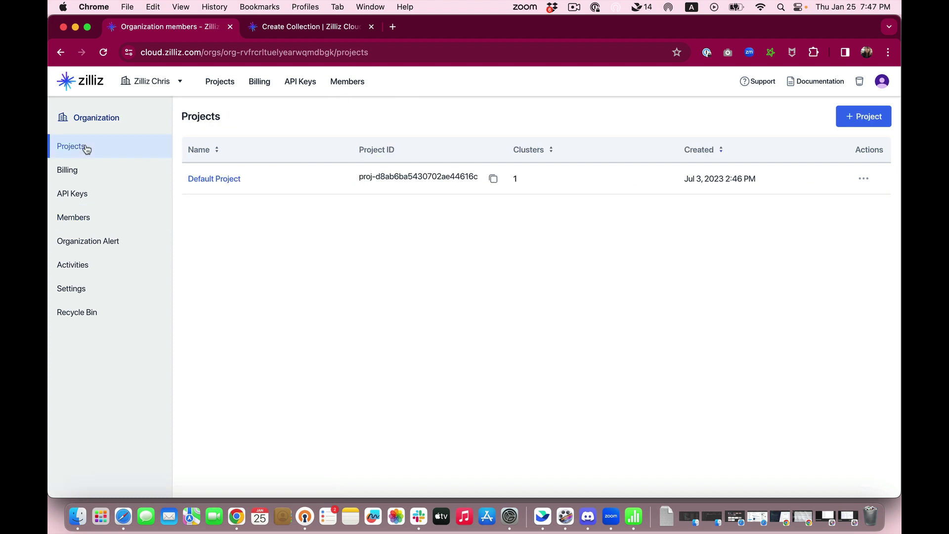
click(225, 180)
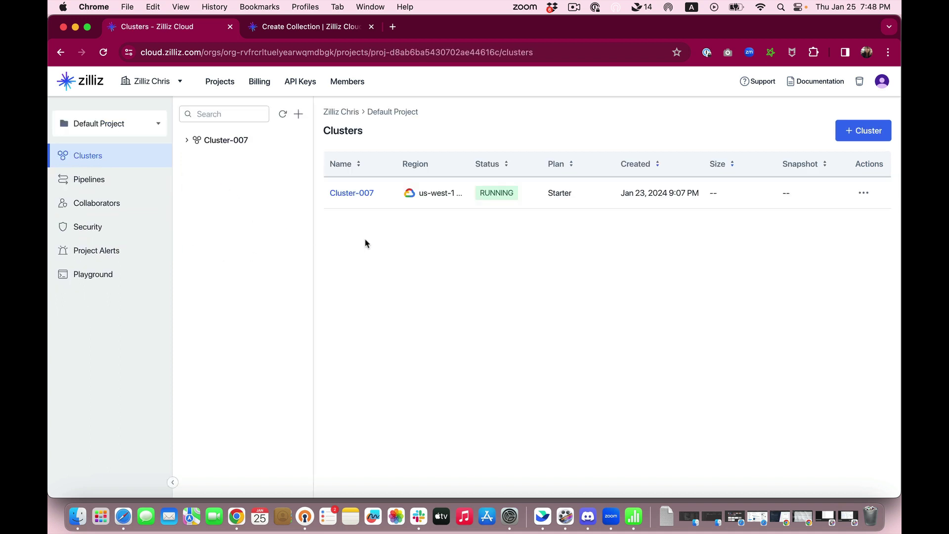
click(351, 193)
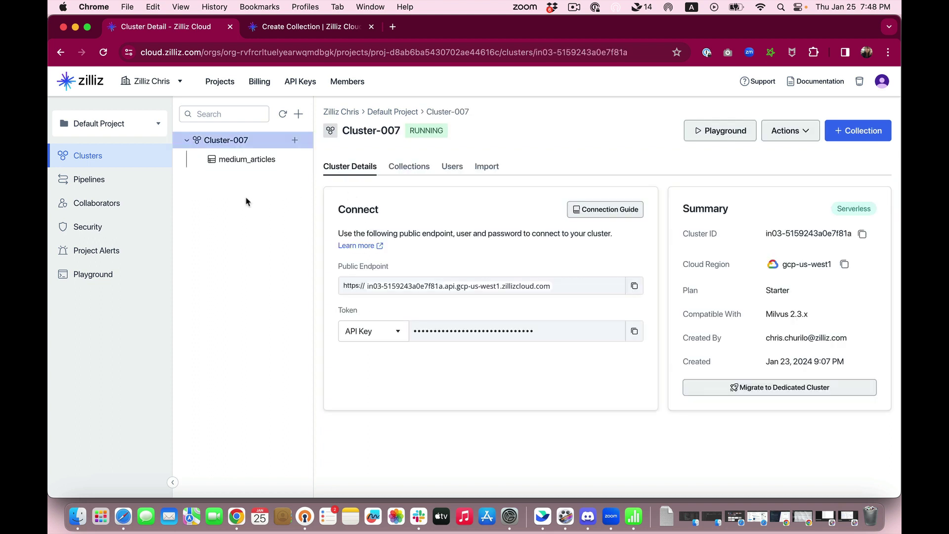
click(238, 165)
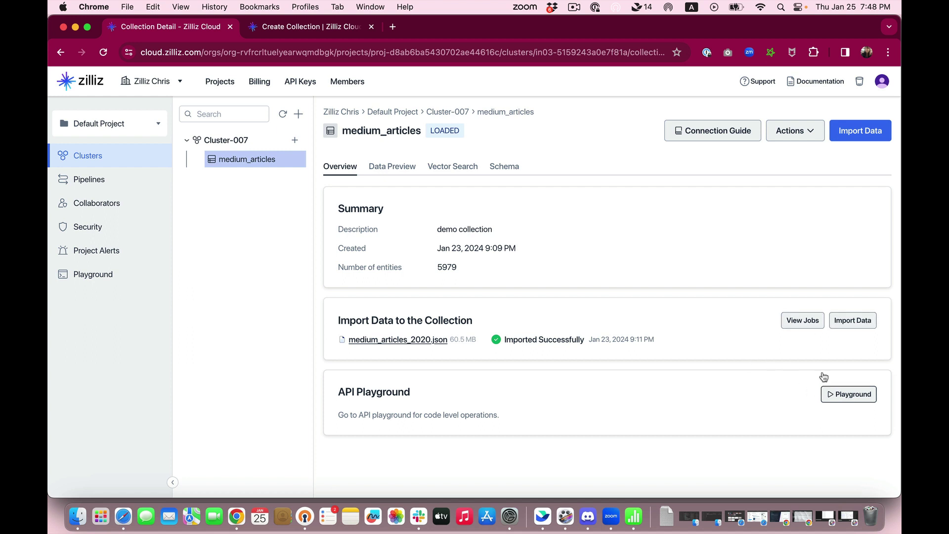
click(382, 170)
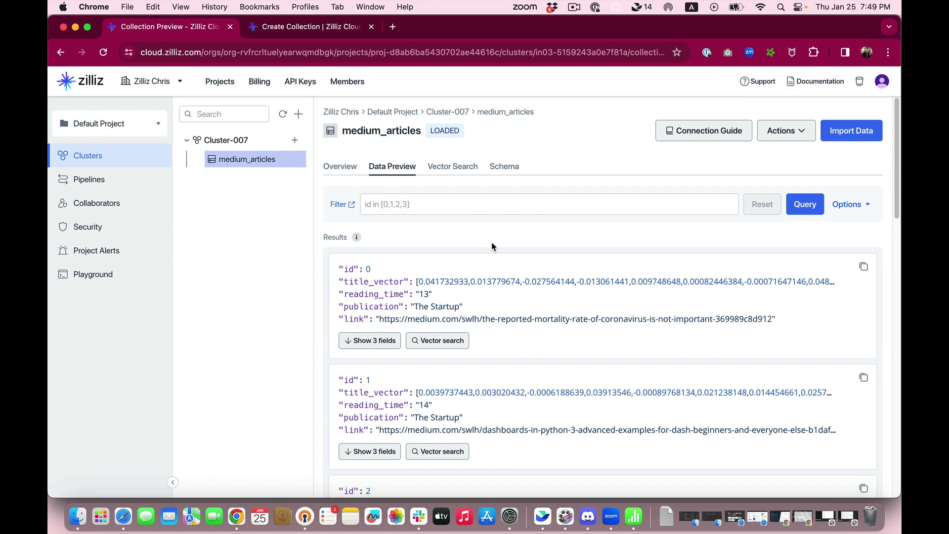
Step: Open the collection's vector search form and examine its filter, advanced search parameters and search result area
click(444, 170)
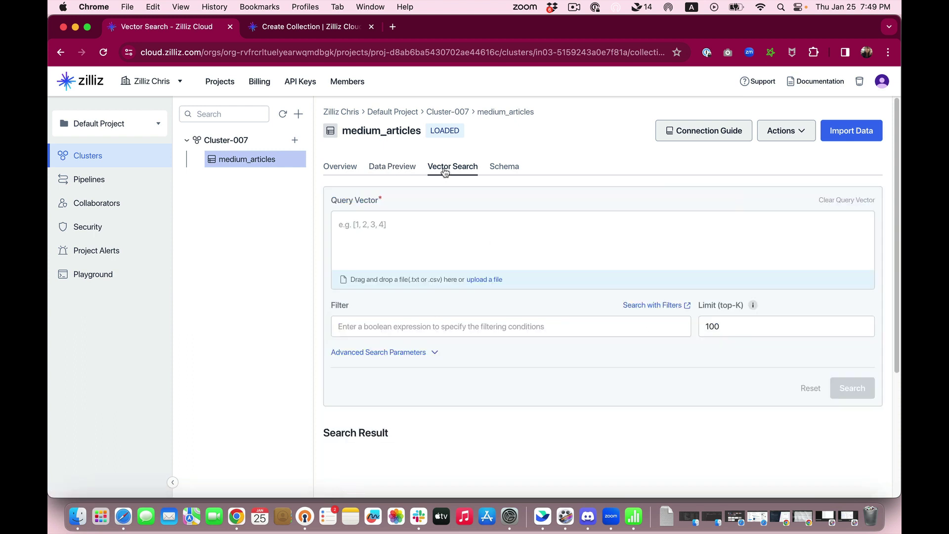
click(581, 325)
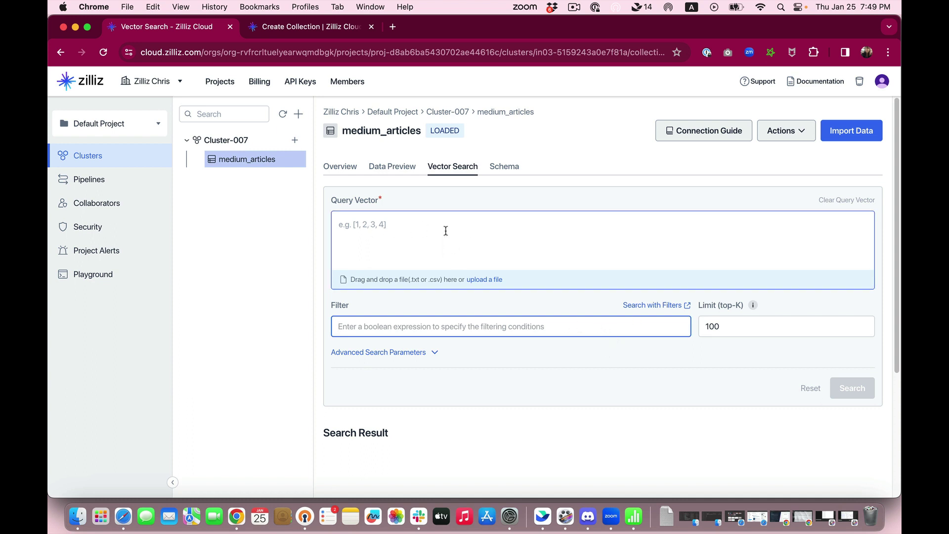
click(394, 352)
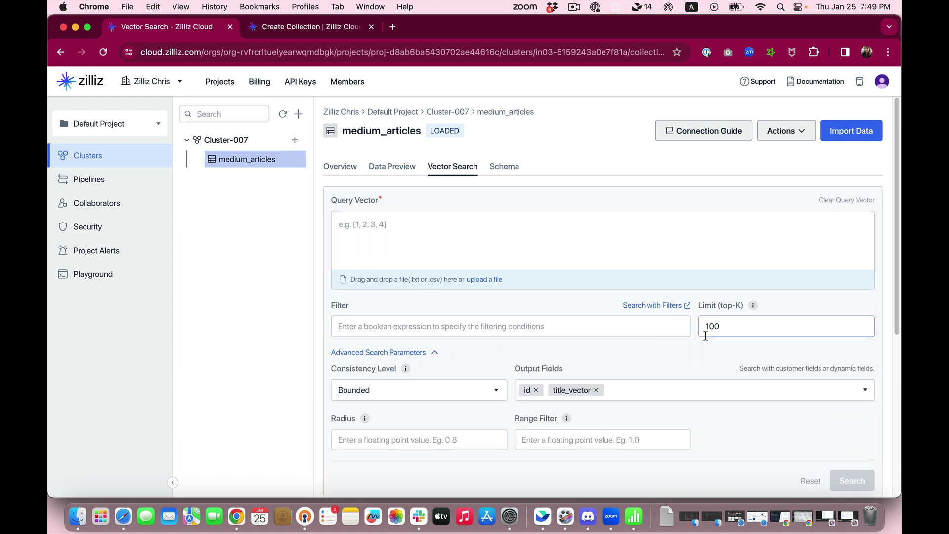
scroll(893, 319, down, 5)
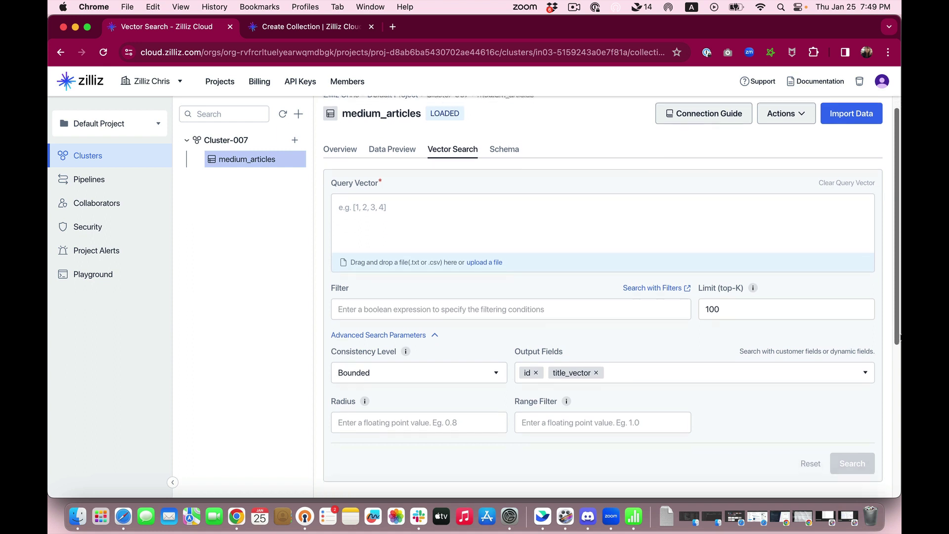
scroll(742, 390, down, 5)
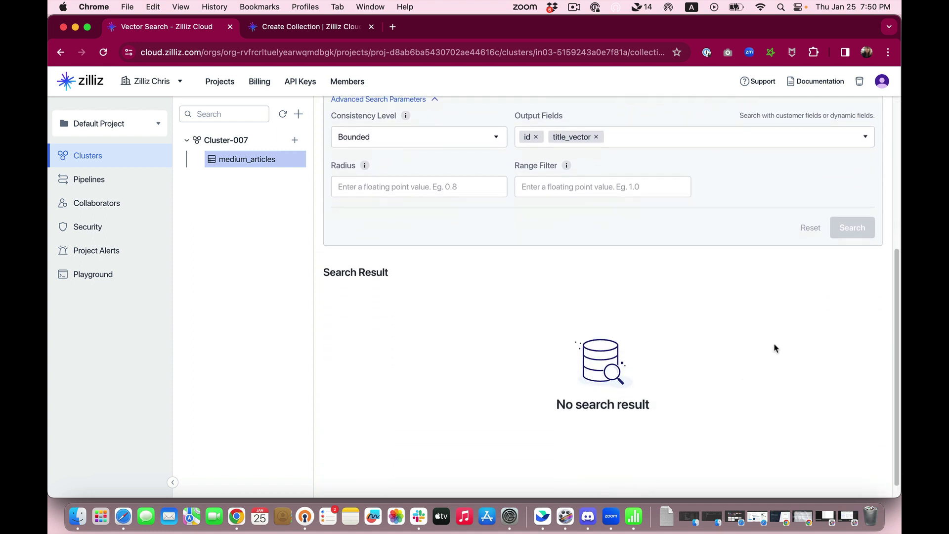
Step: Review the medium_articles collection's schema fields and the management actions available for the collection
scroll(778, 348, up, 5)
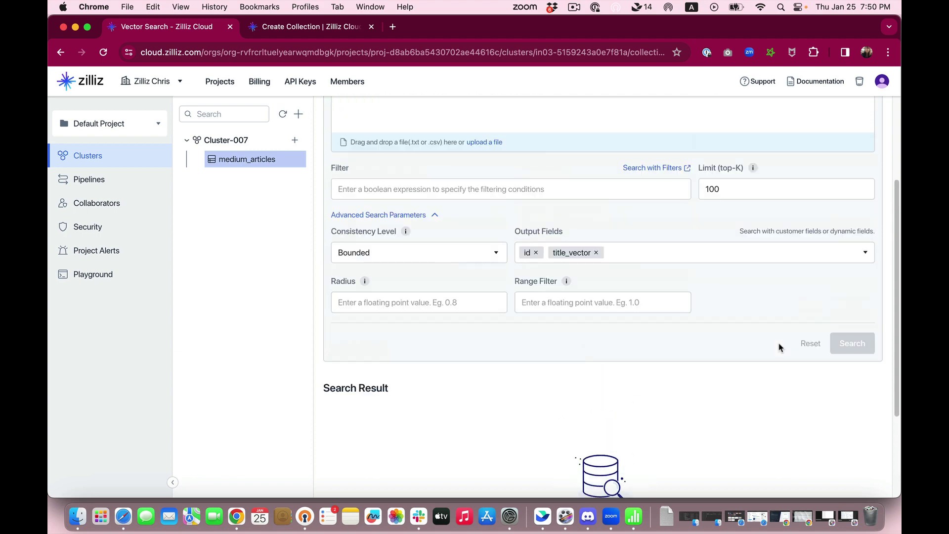
scroll(782, 338, up, 5)
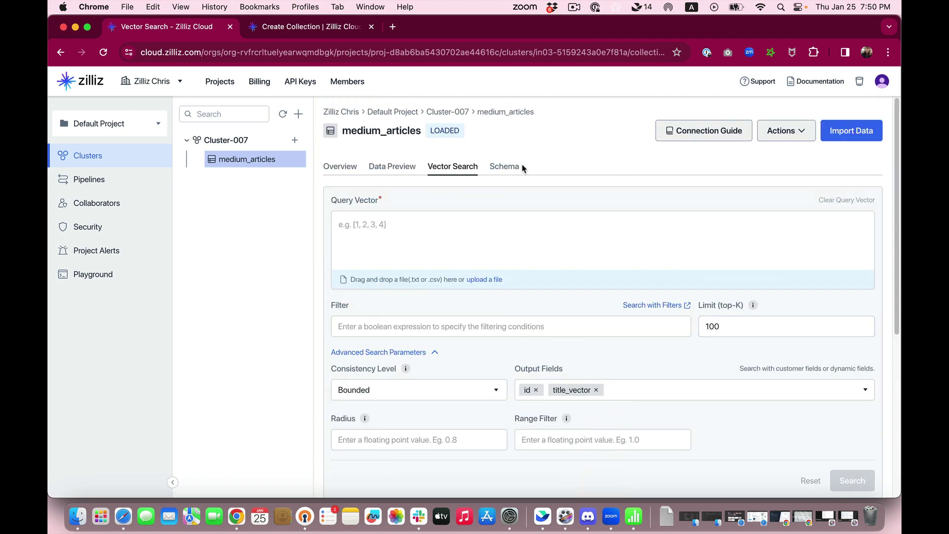
click(504, 167)
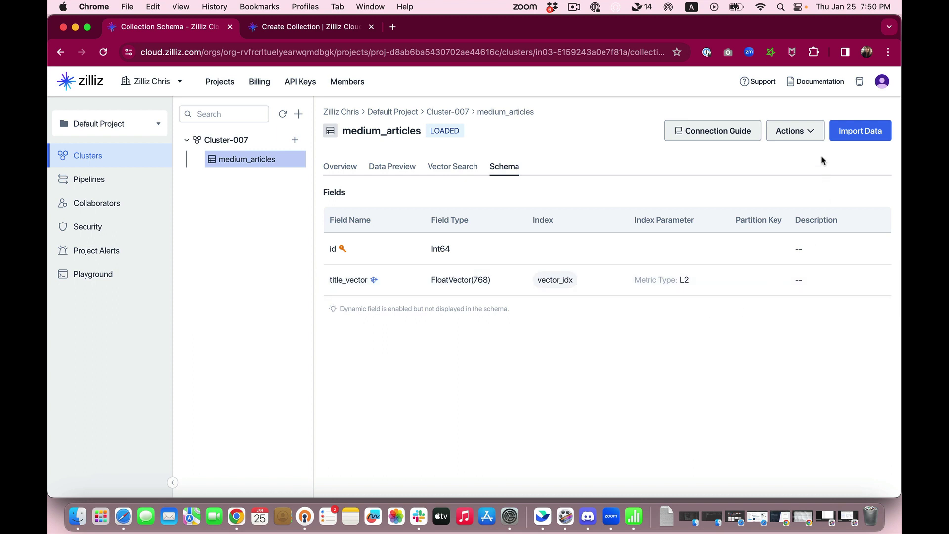
click(812, 134)
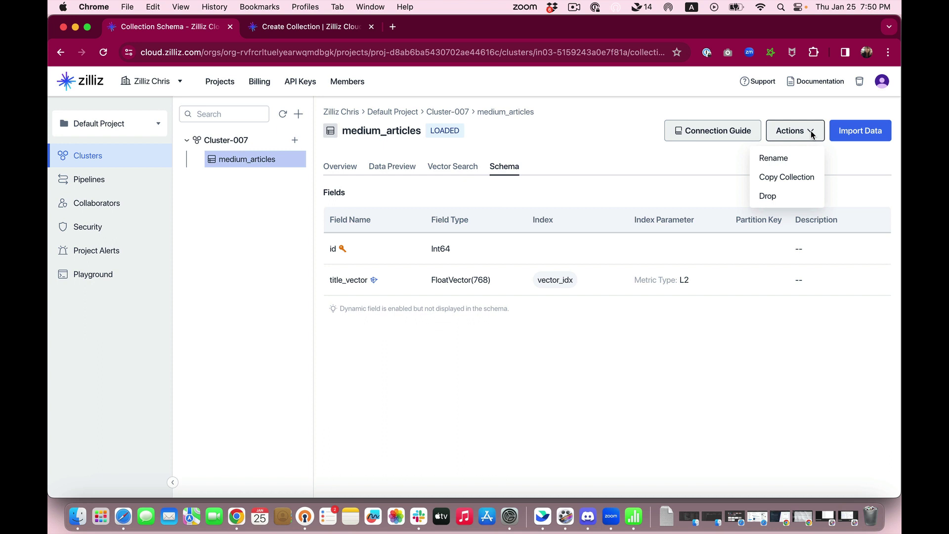
click(611, 132)
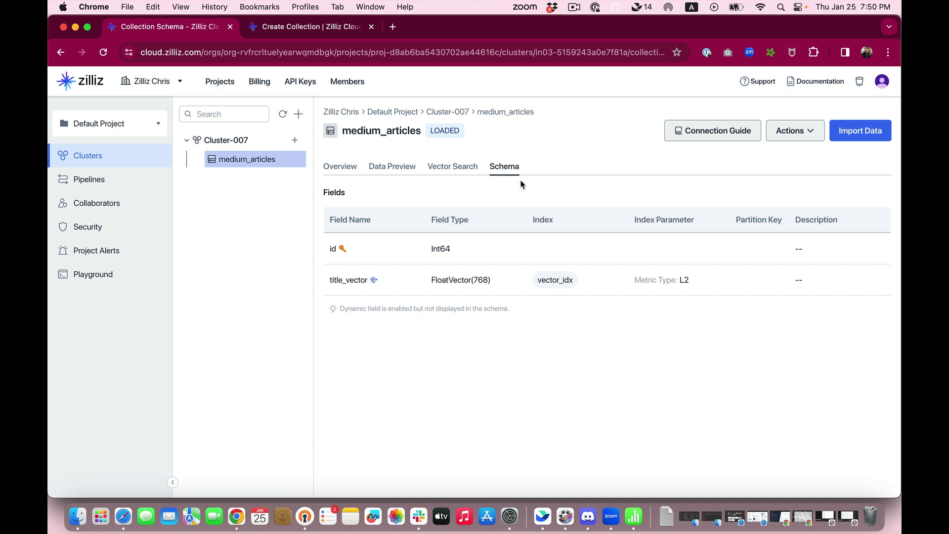
Step: Return to the collection's data preview and expand the record with id 0 to inspect its hidden fields, including the title
click(351, 168)
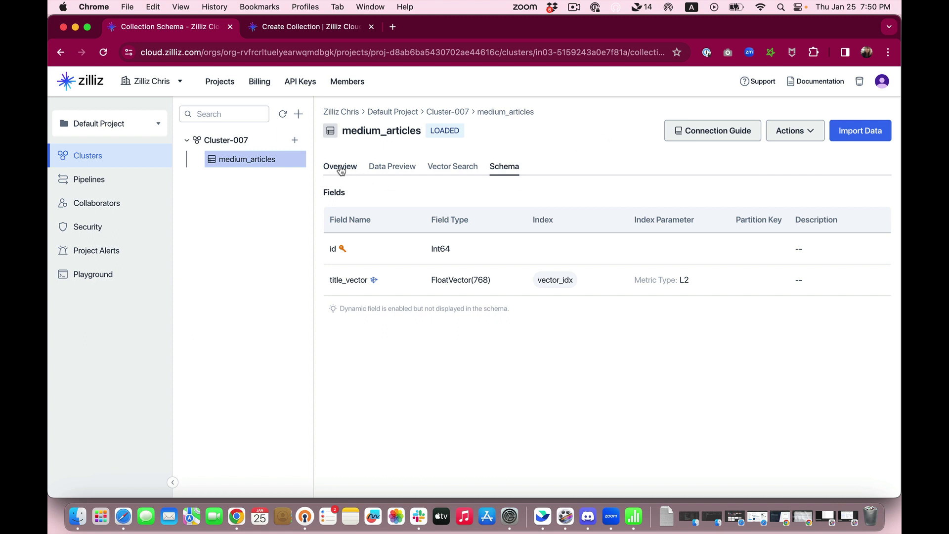
click(389, 169)
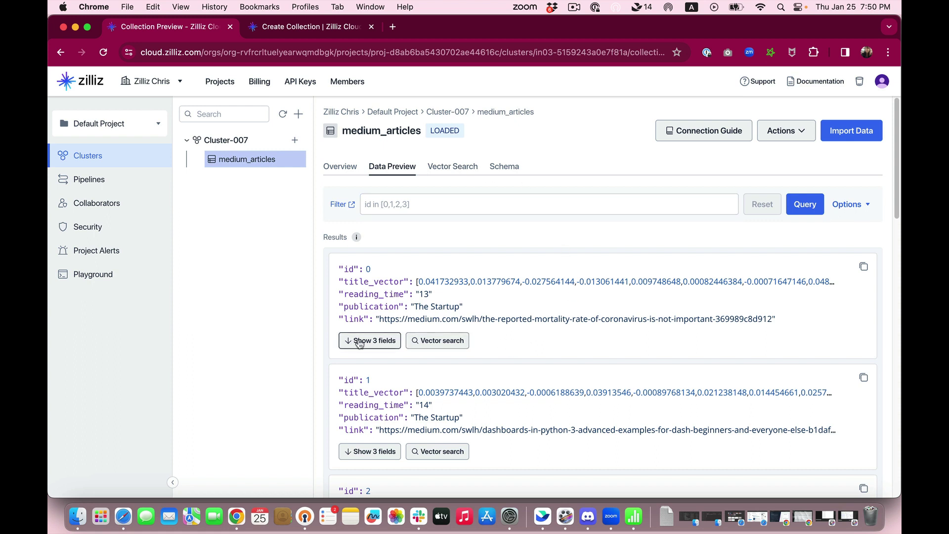
click(374, 341)
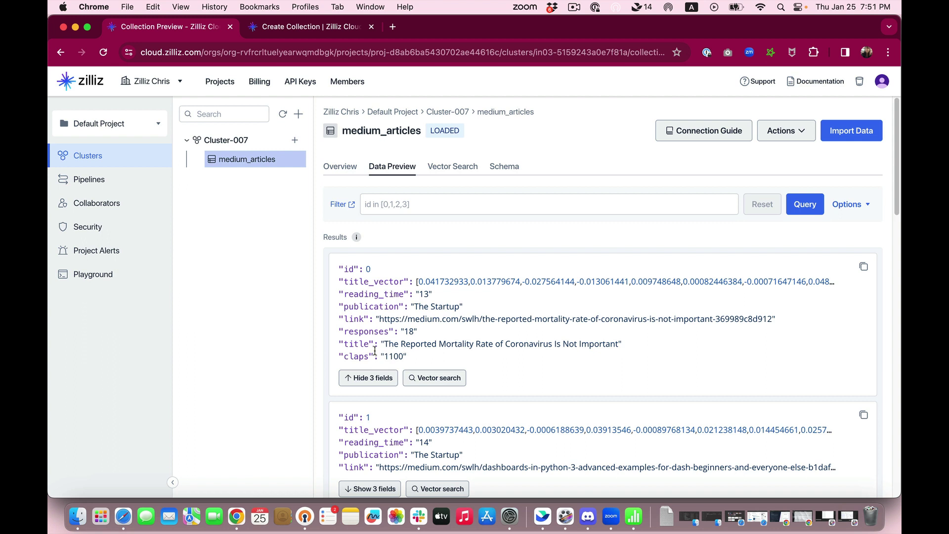
drag(343, 347, 384, 345)
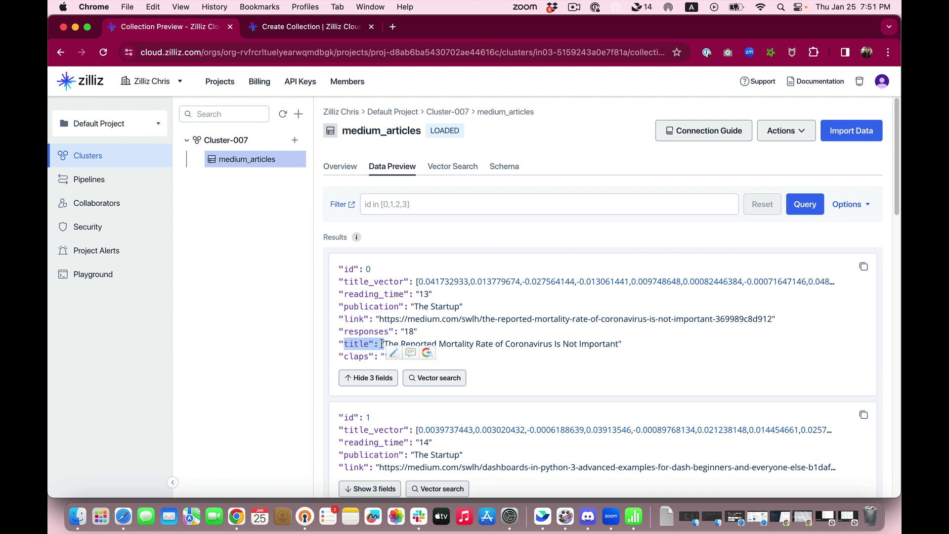
click(343, 345)
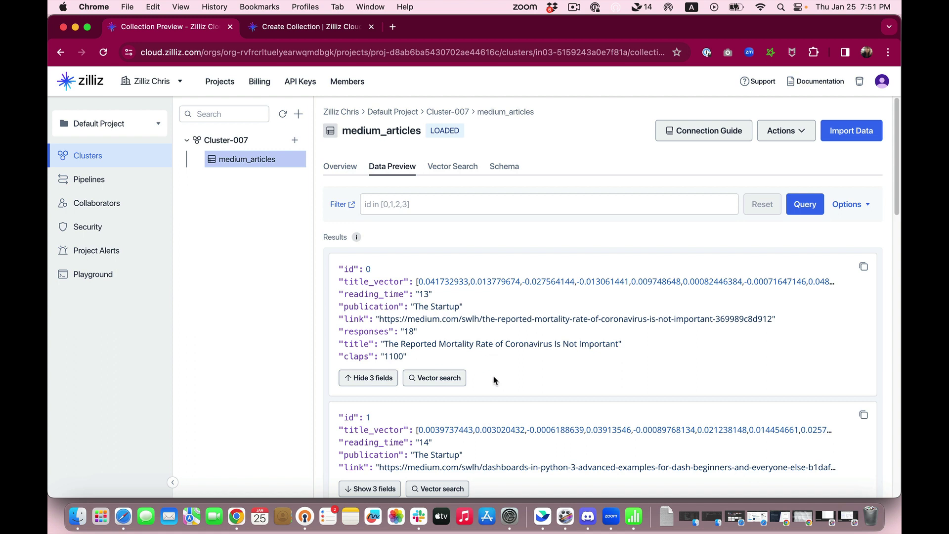
Step: Run a vector search using the title vector of the record with id 0 and review the ranked results
click(444, 383)
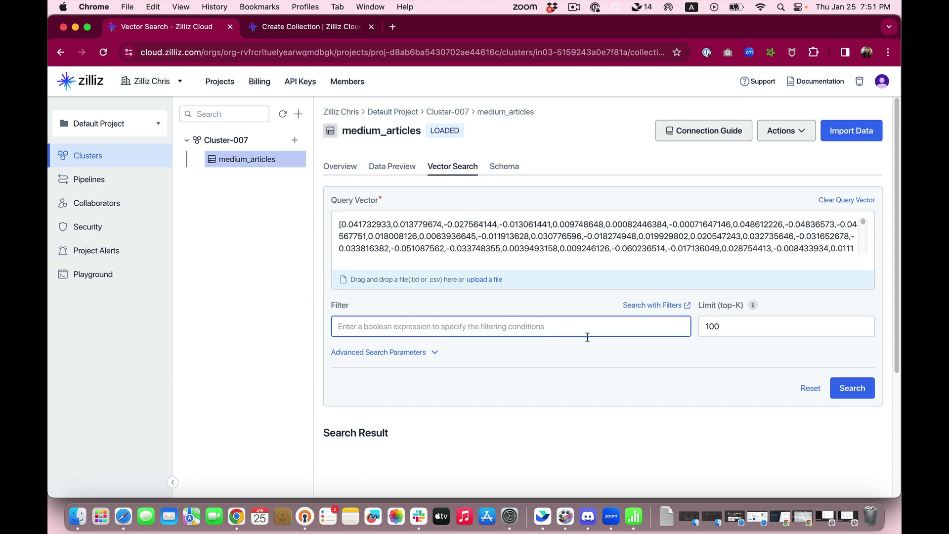
click(854, 388)
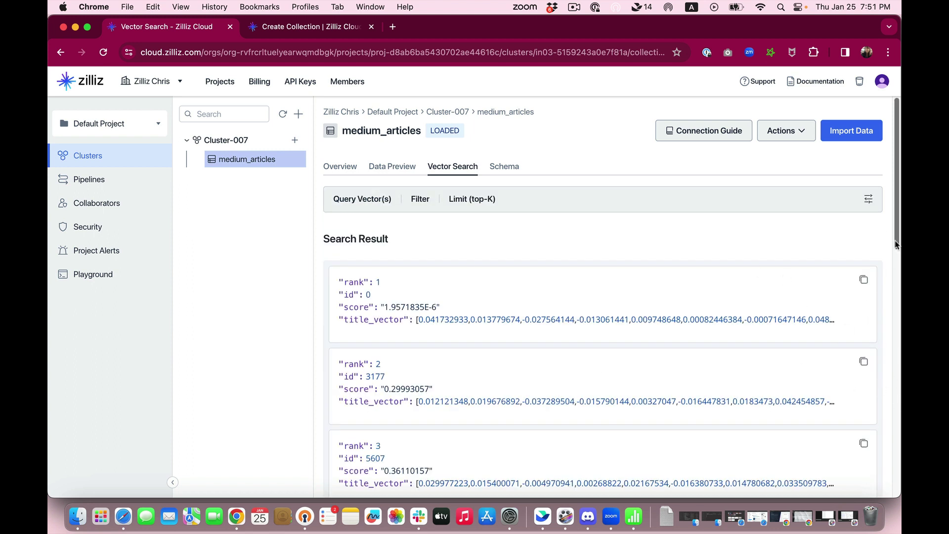
drag(892, 237, 897, 436)
scroll(699, 293, up, 10)
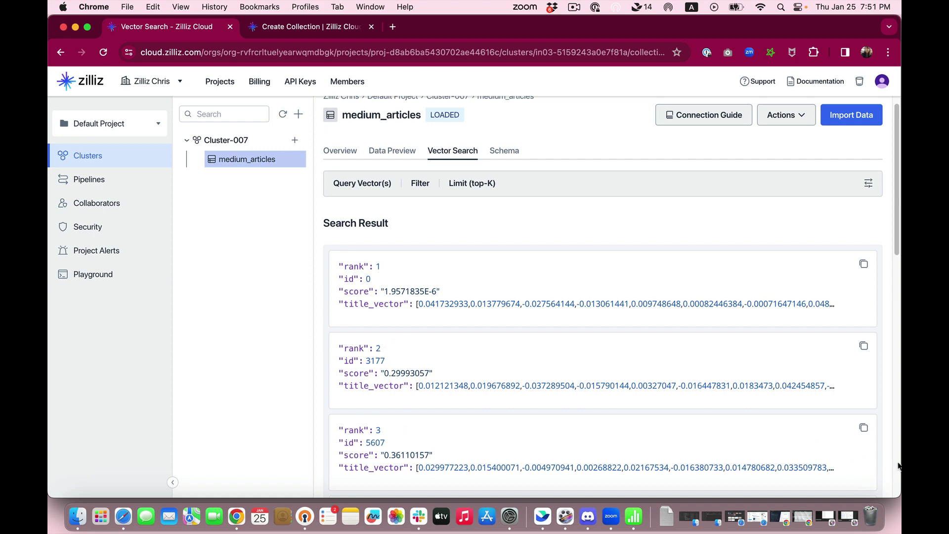
scroll(897, 468, down, 10)
scroll(897, 468, up, 10)
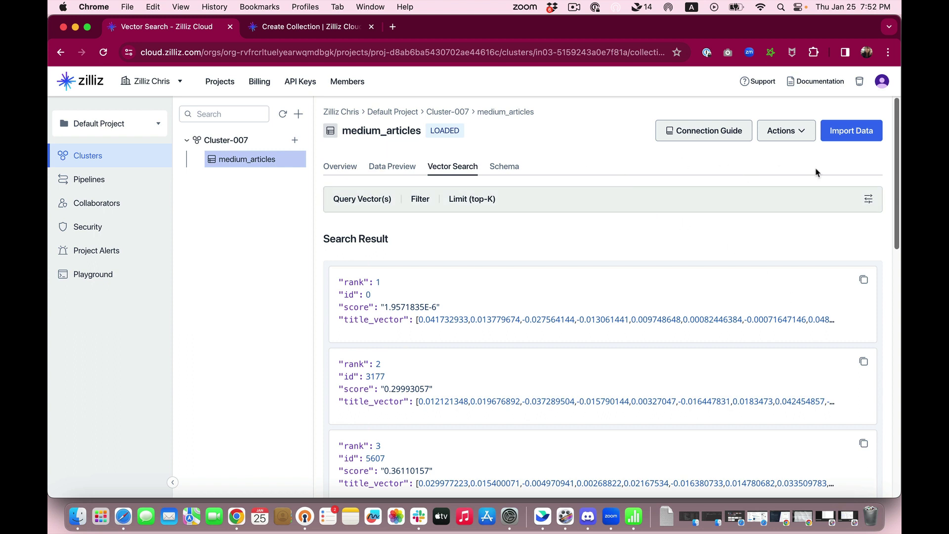
Step: Review Cluster-007's details, collections, users and import jobs, including the error details of the failed MyCollection import
click(225, 142)
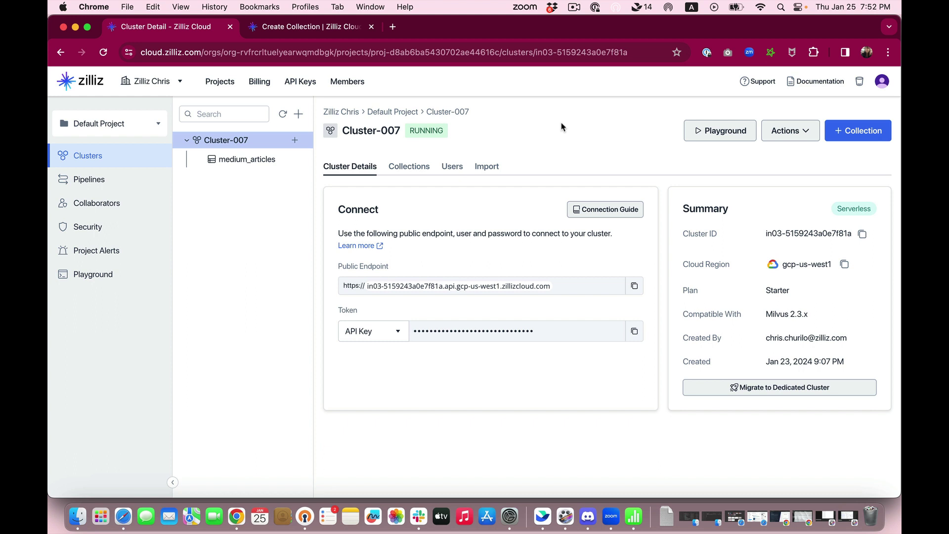
click(416, 169)
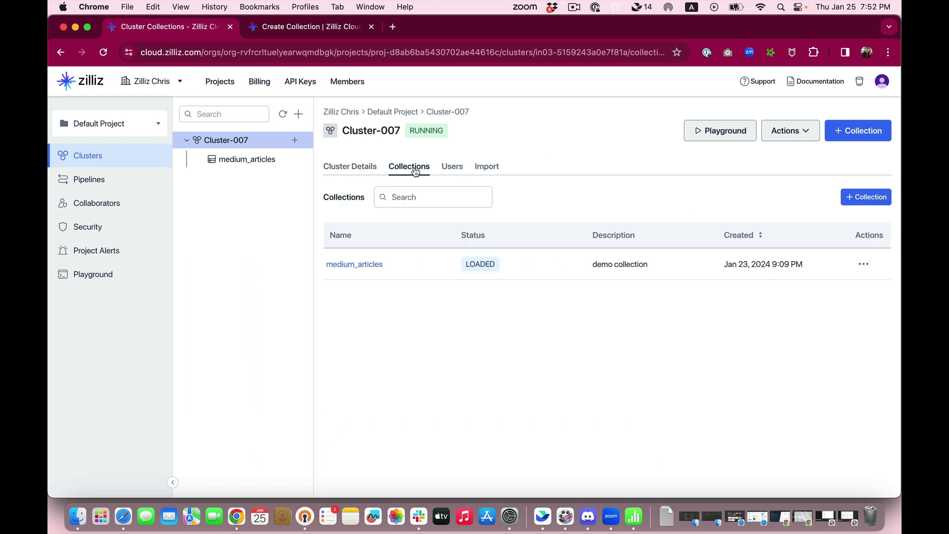
click(450, 169)
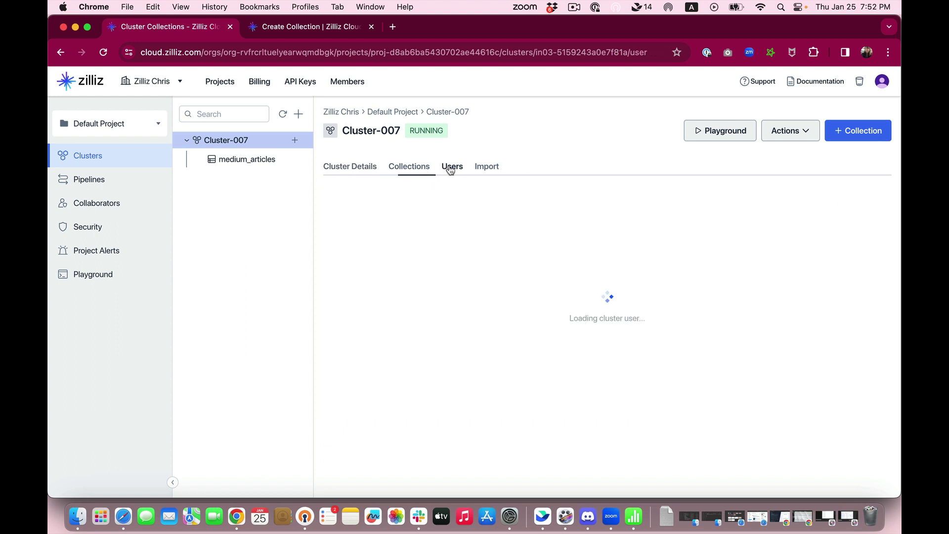
click(486, 168)
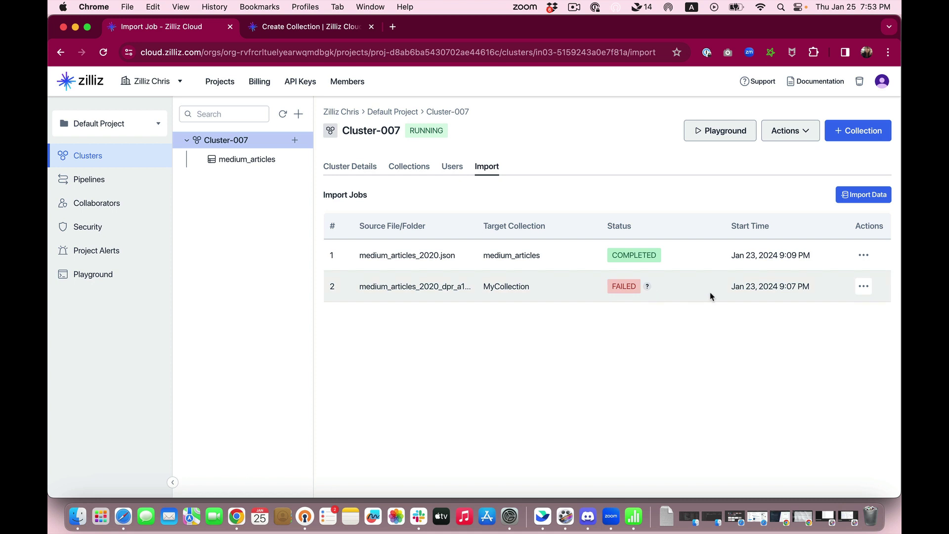
click(647, 287)
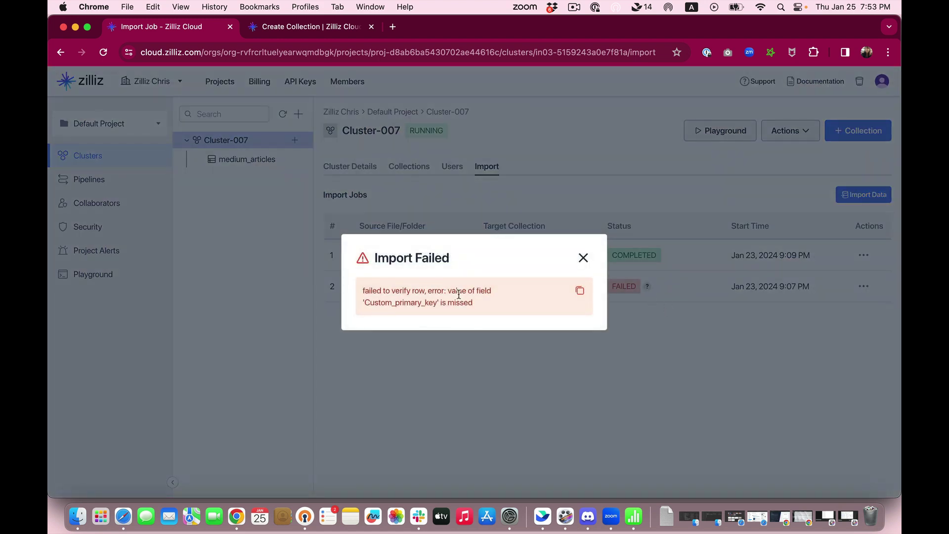
click(583, 258)
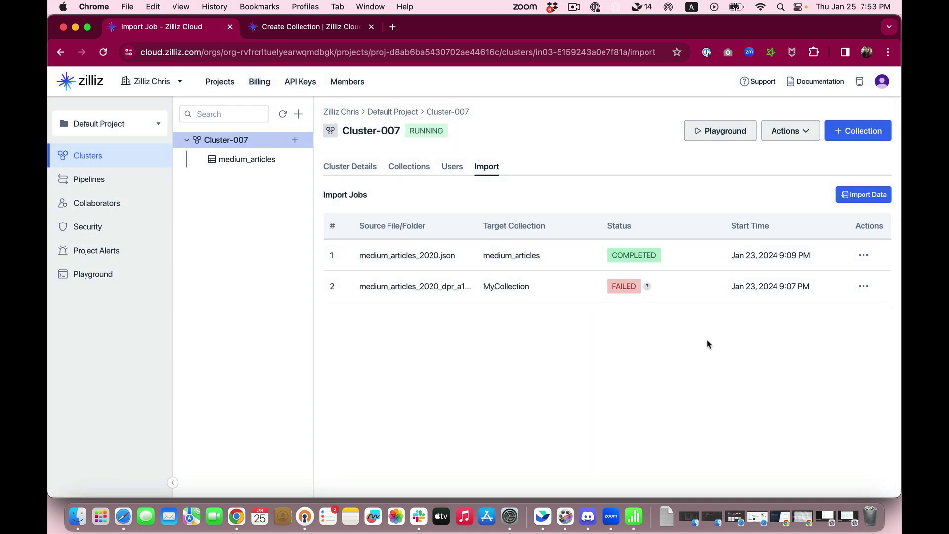
Step: Start a new collection in Cluster-007 named ANewName with the description "put in a little description"
click(858, 133)
click(363, 170)
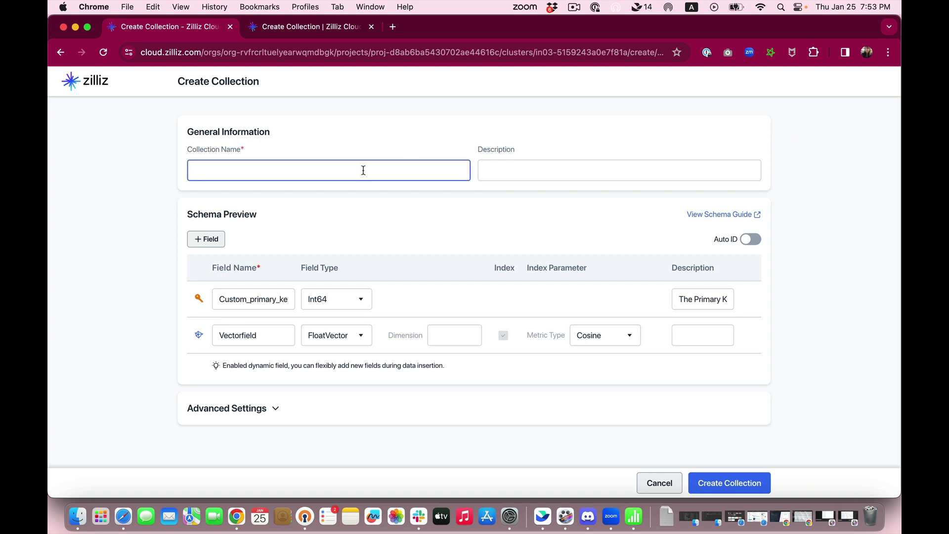
text(ANewNAme)
key(BackSpace)
key(BackSpace)
text(me)
click(485, 170)
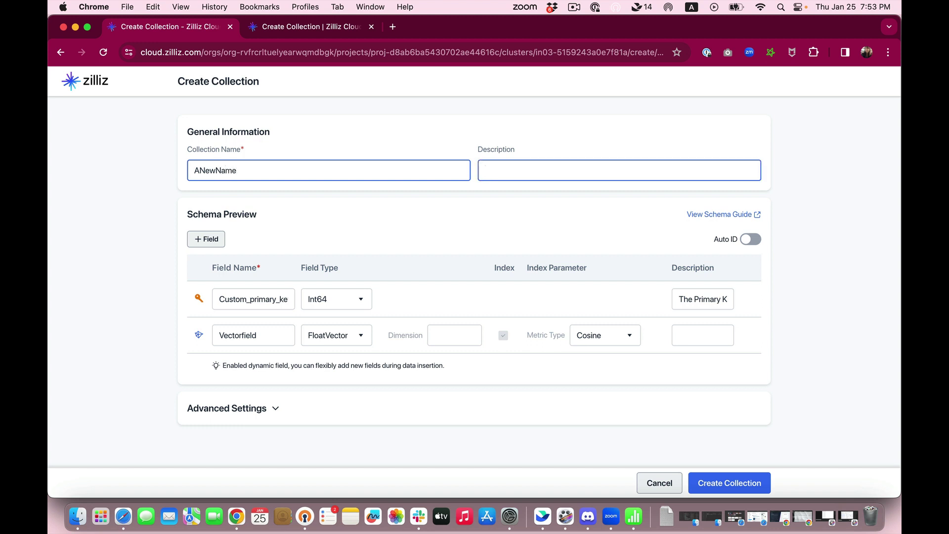
text(put in a little description)
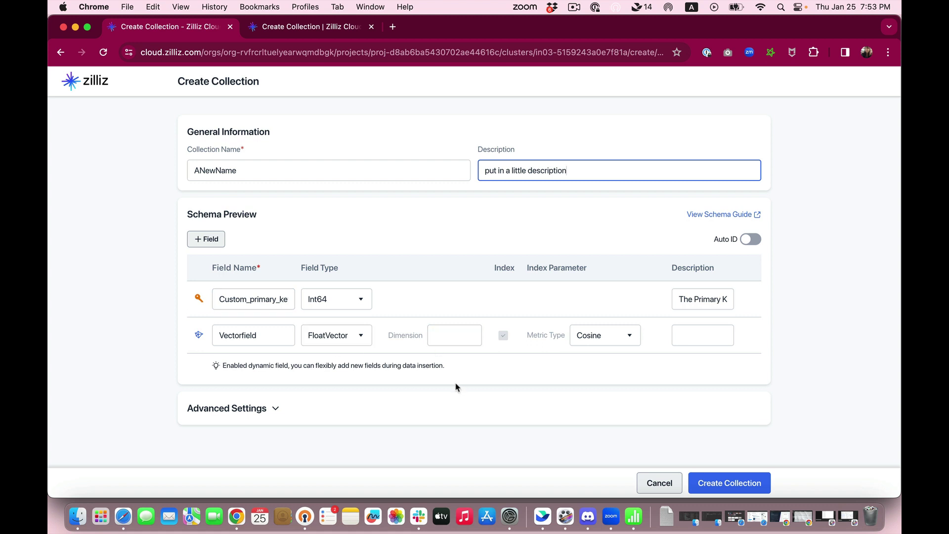
Step: Examine the vector field's metric type options and the collection's advanced settings for dynamic field and partition key
click(261, 335)
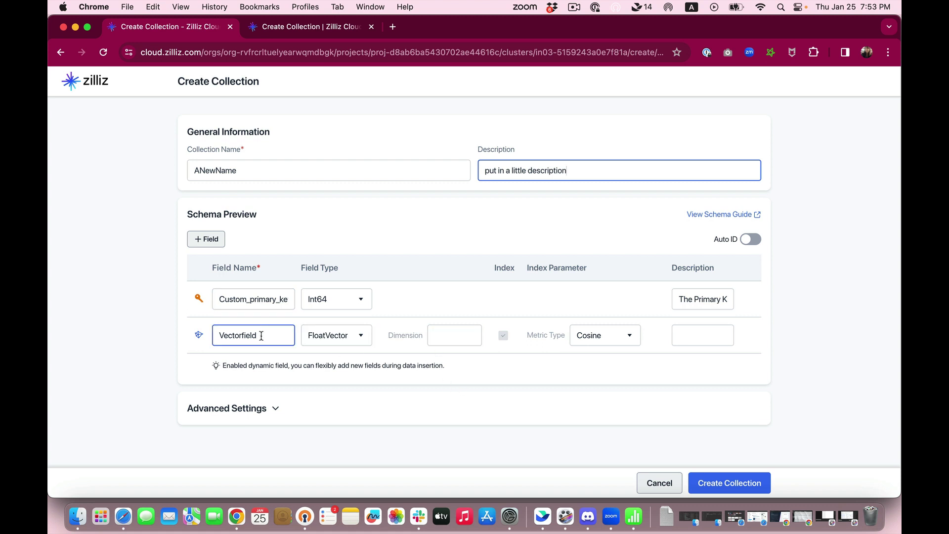
click(604, 339)
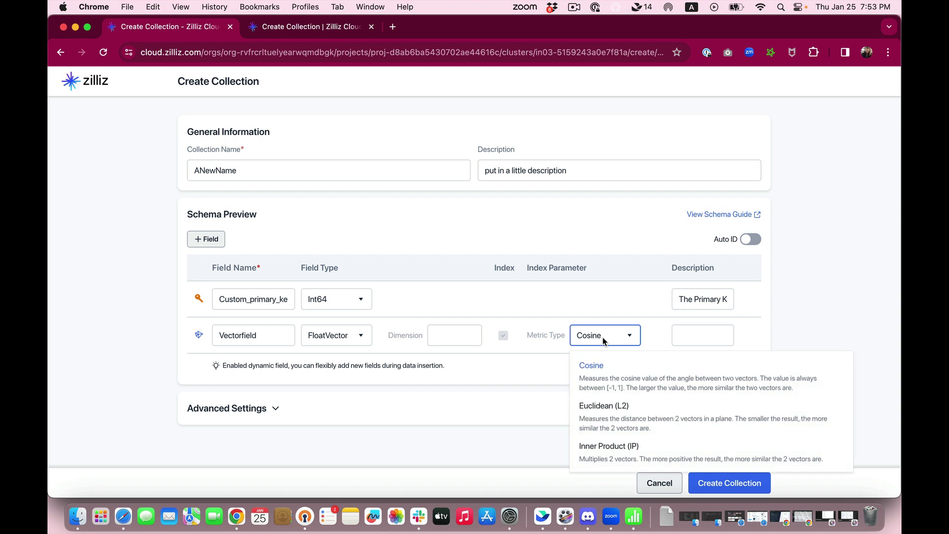
click(790, 268)
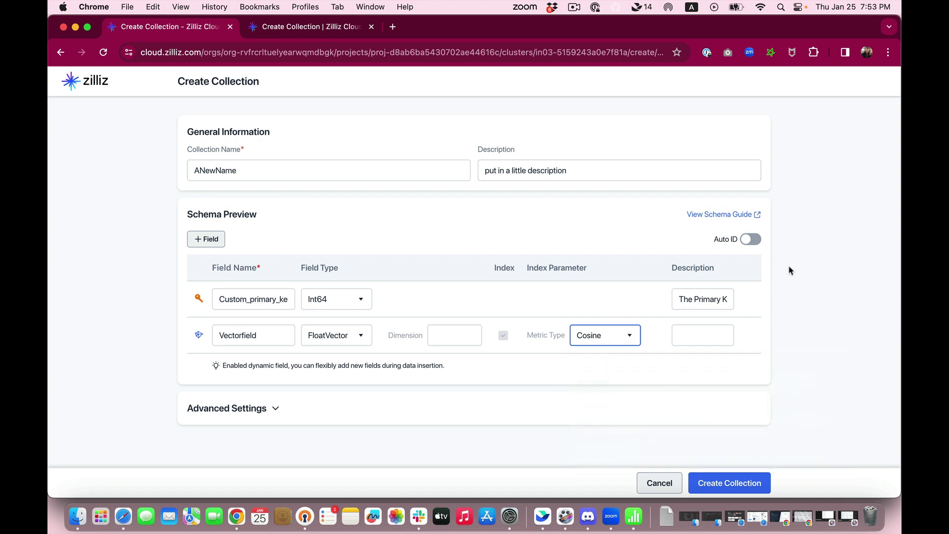
click(250, 411)
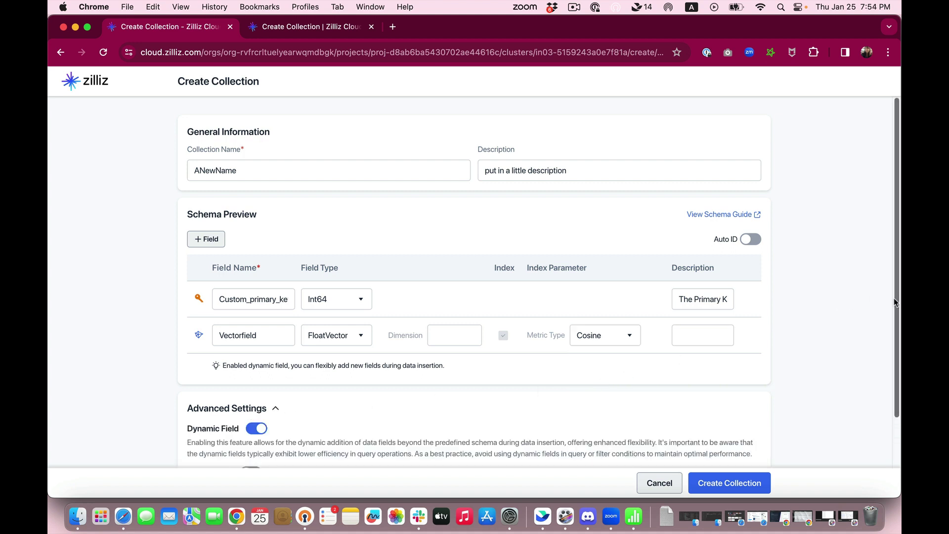
scroll(895, 345, down, 2)
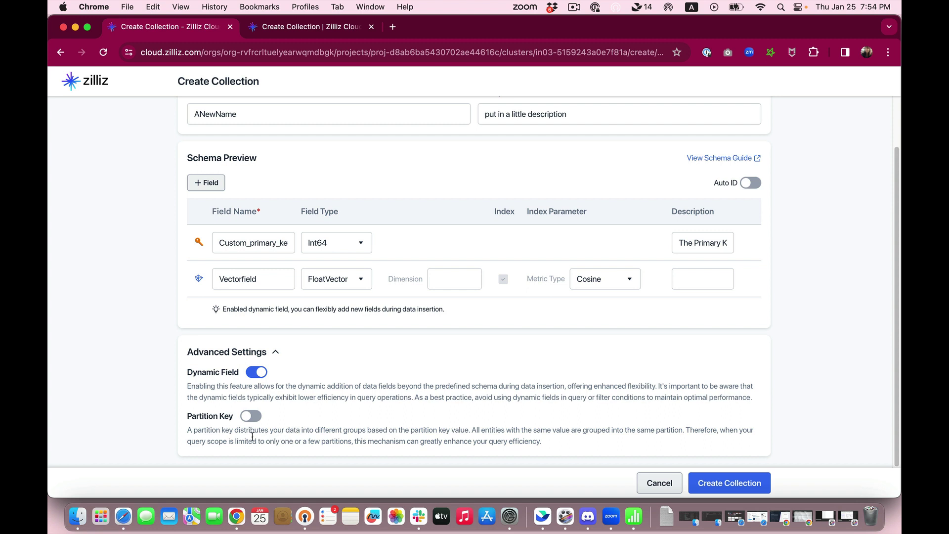
Step: Set the Vectorfield dimension to 1536 and create the ANewName collection
click(722, 484)
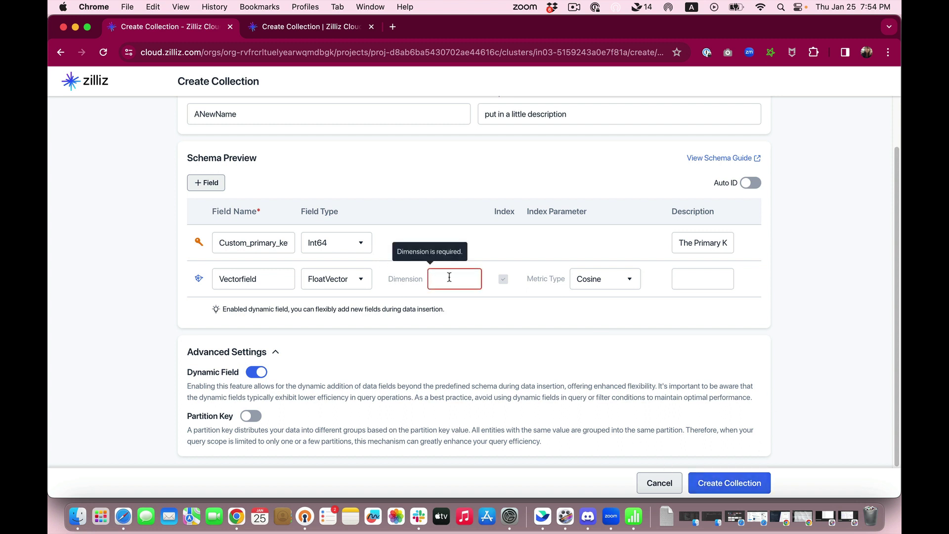
text(10)
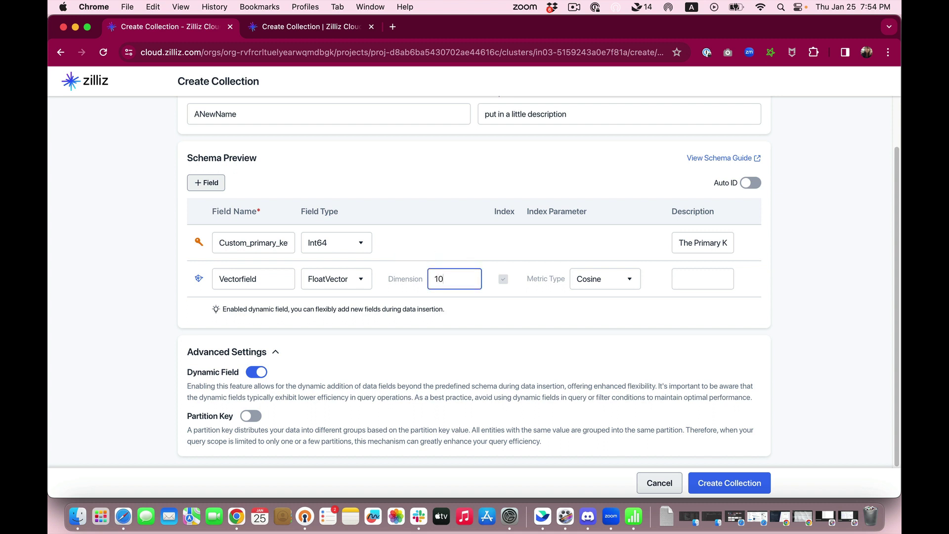
text(36)
text(5)
click(800, 323)
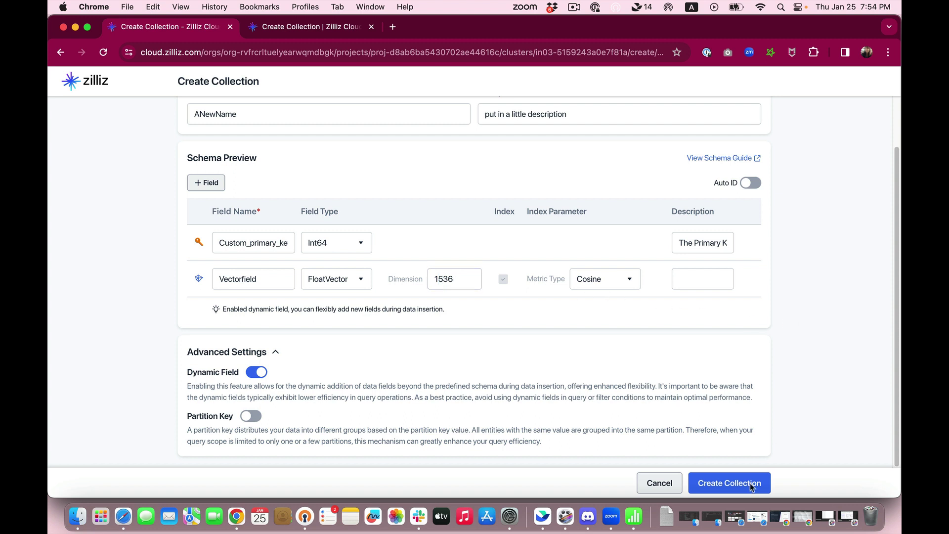
click(751, 487)
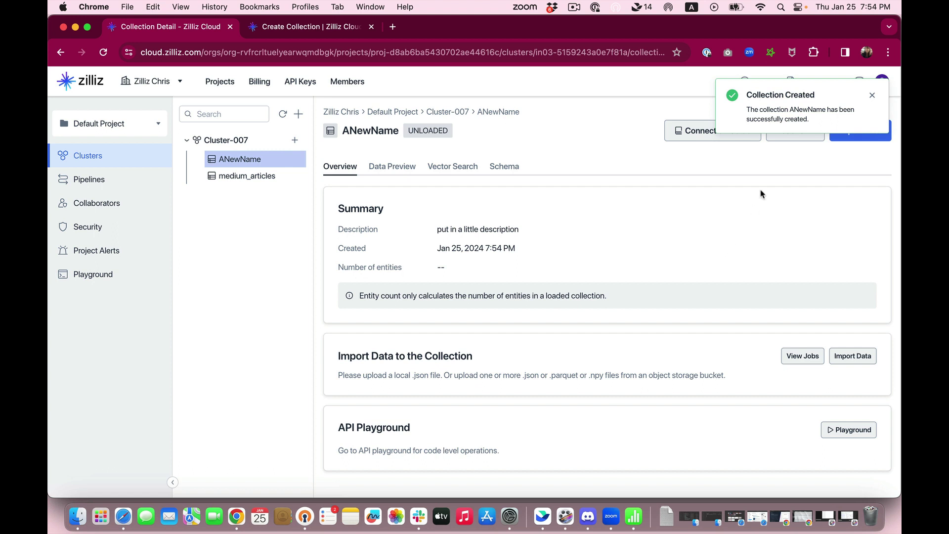
Step: Dismiss the creation notice, examine the data import options for the ANewName collection, and close them without importing
click(874, 95)
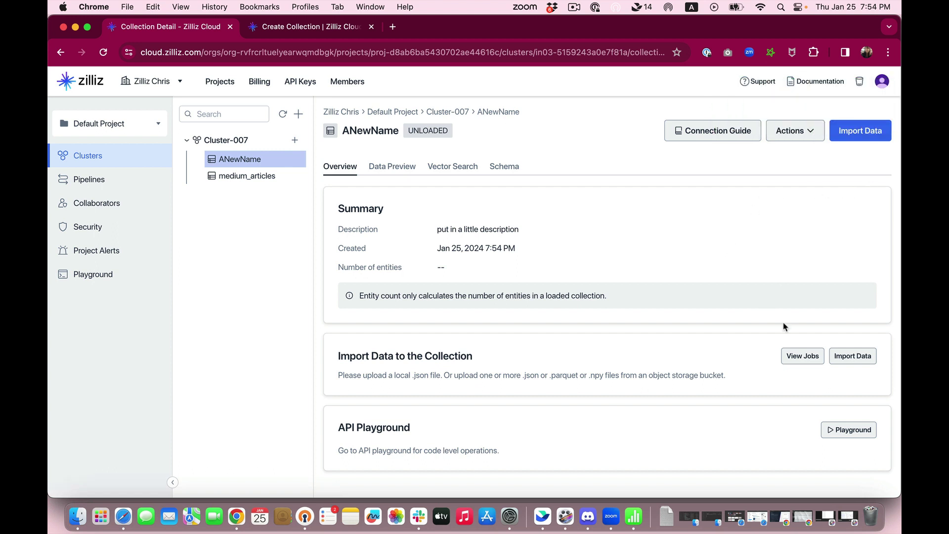
click(851, 357)
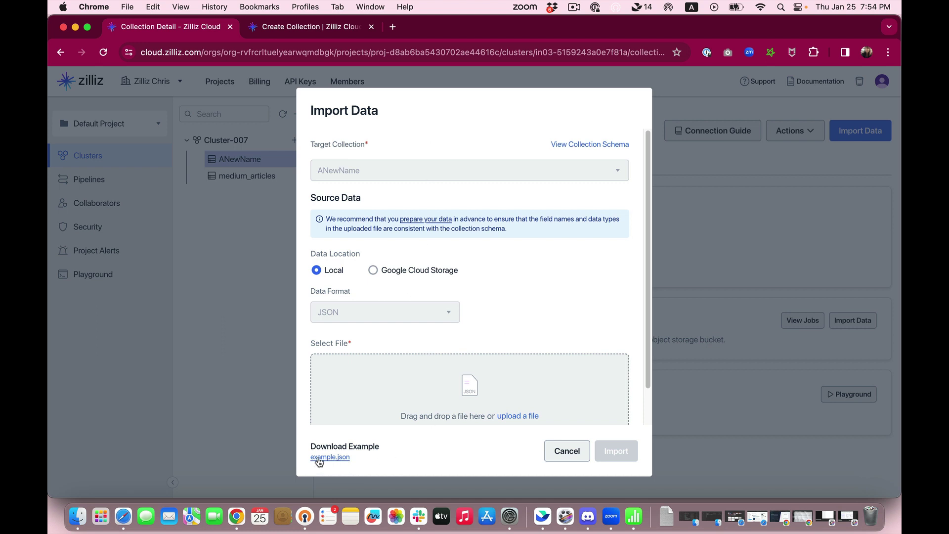
click(567, 451)
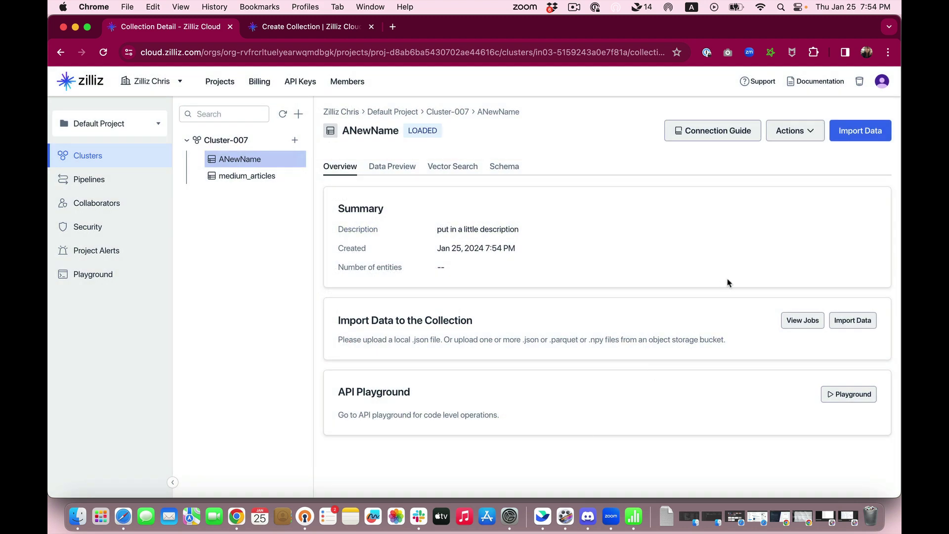